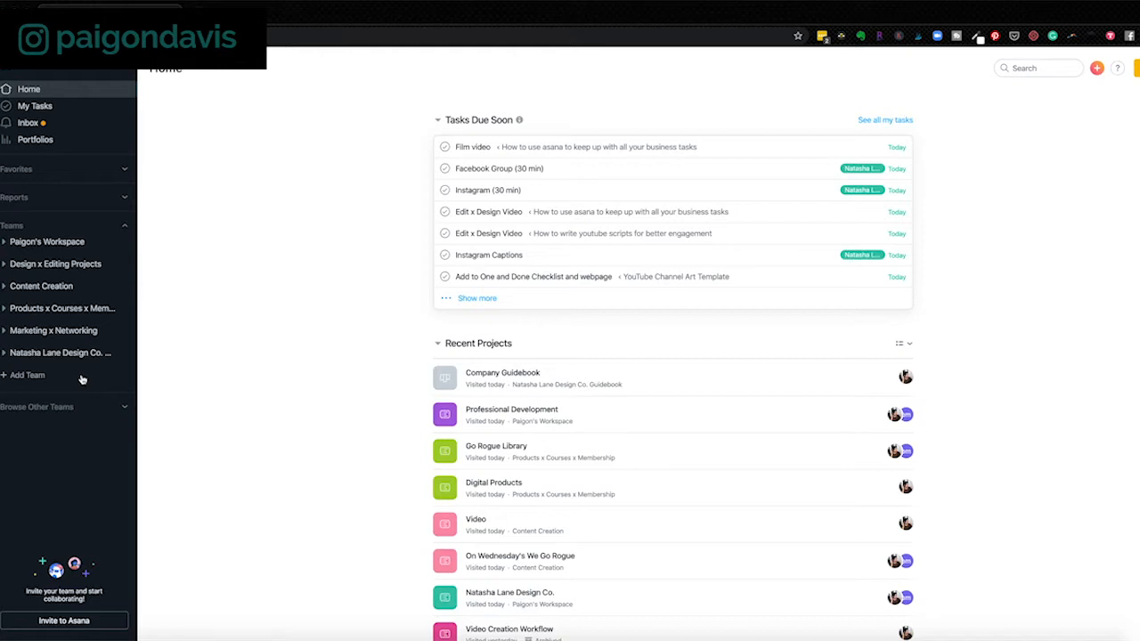
- Look over the new-team form and the projects inside the personal workspace, Design x Editing Projects and Content Creation teams
left_click(40, 394)
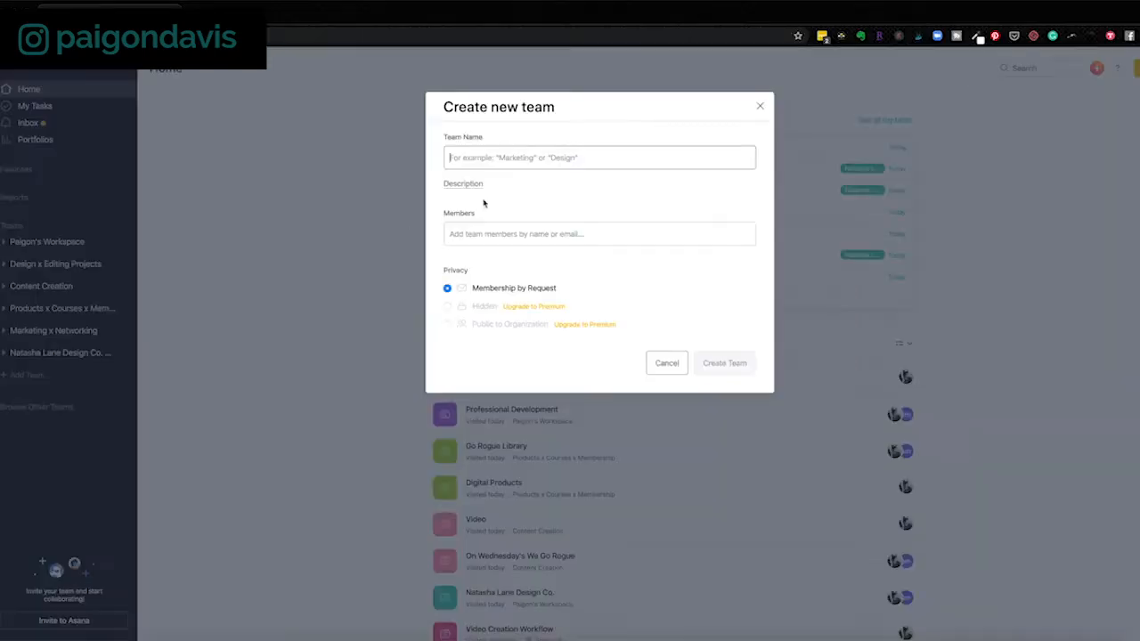
left_click(761, 109)
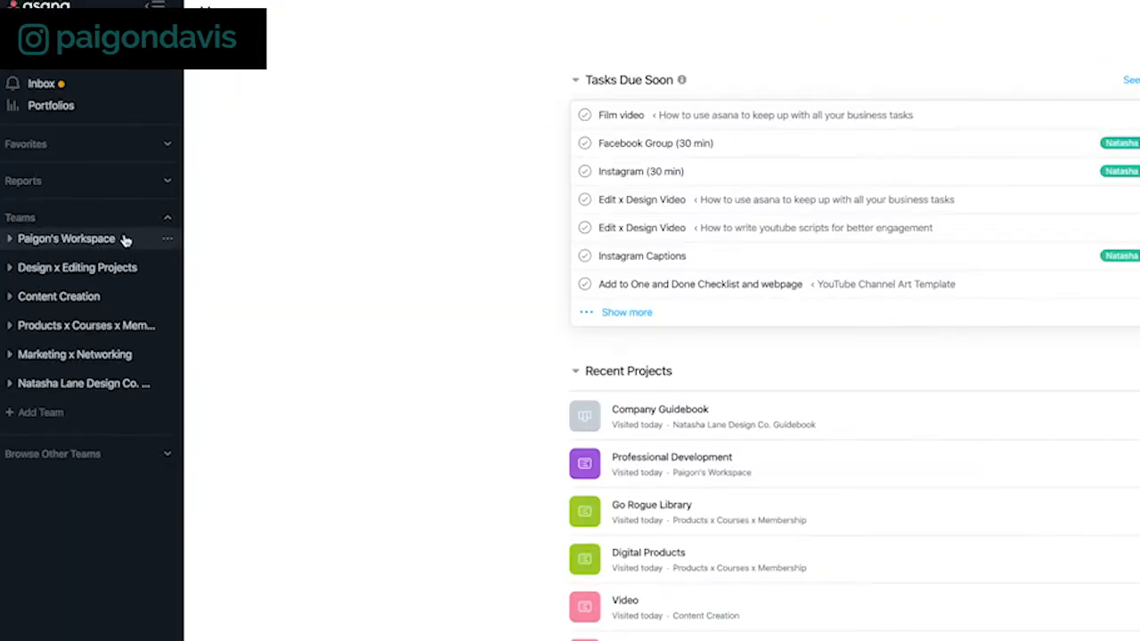
left_click(11, 240)
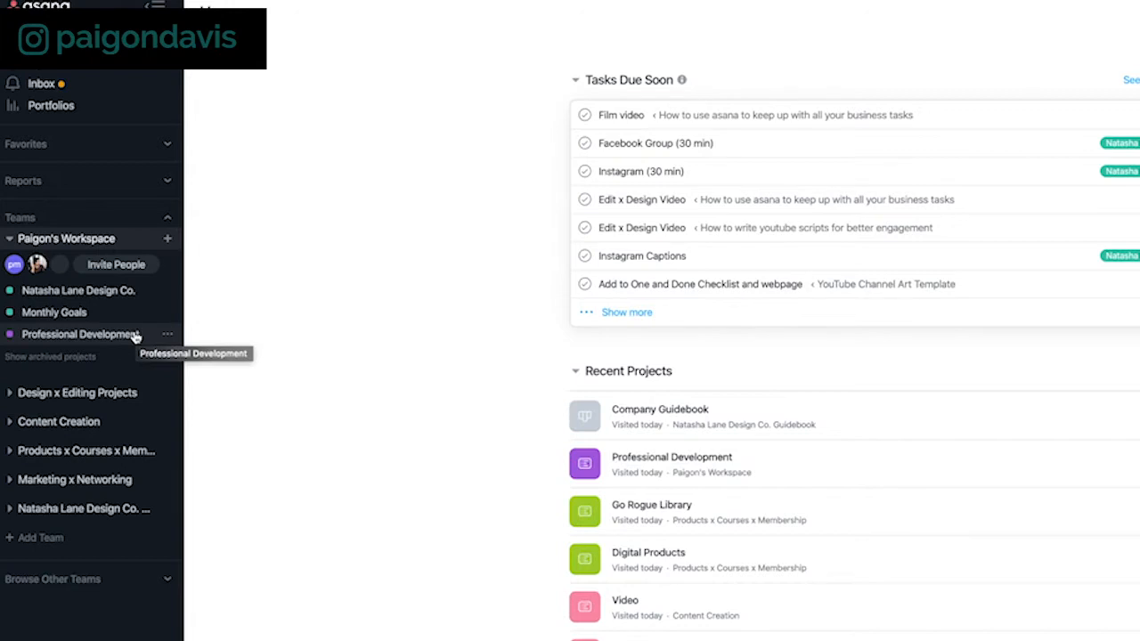
left_click(10, 239)
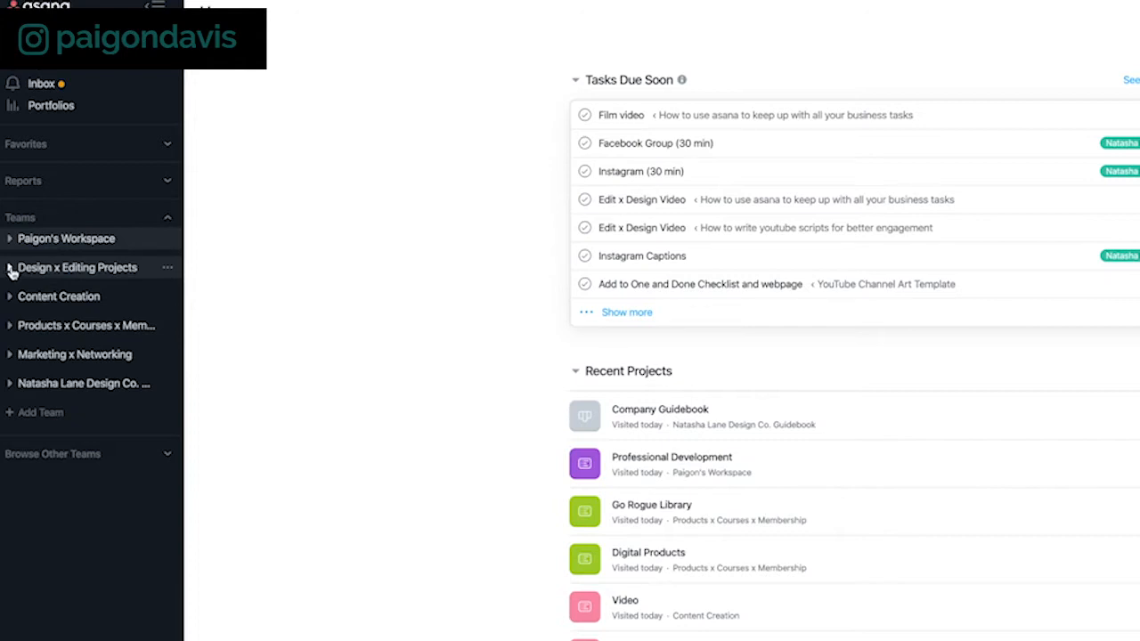
left_click(10, 269)
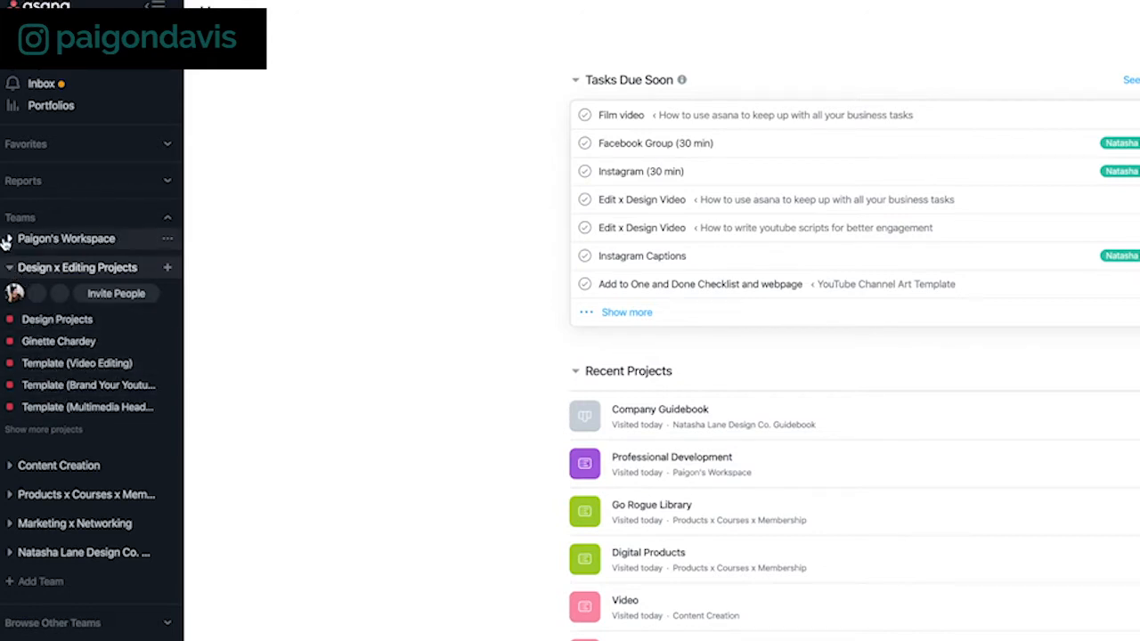
left_click(9, 269)
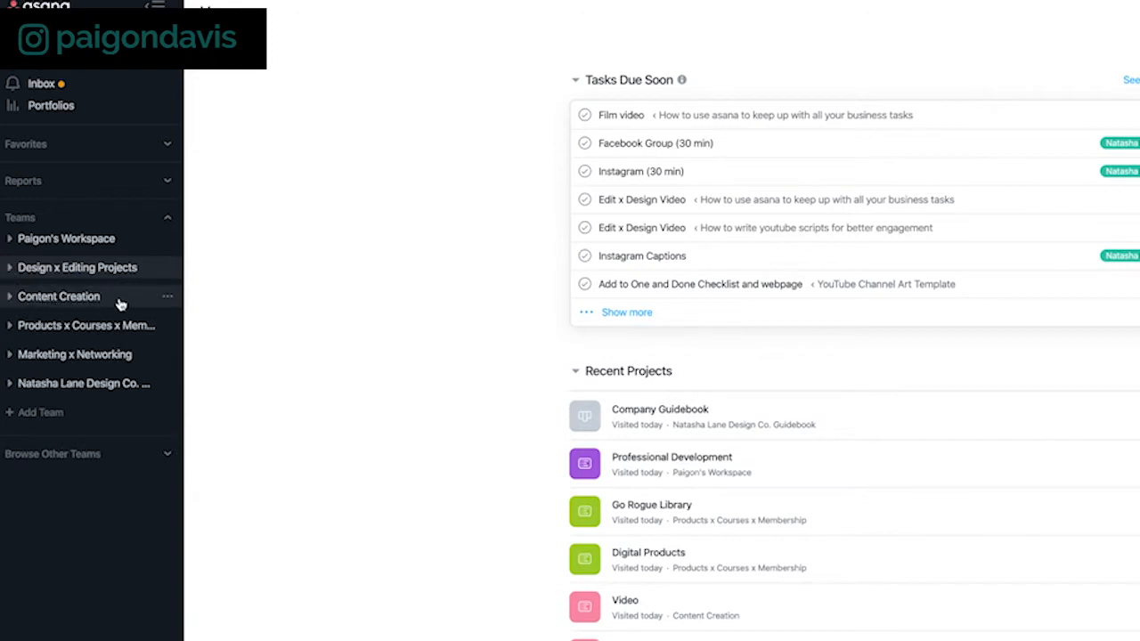
left_click(11, 297)
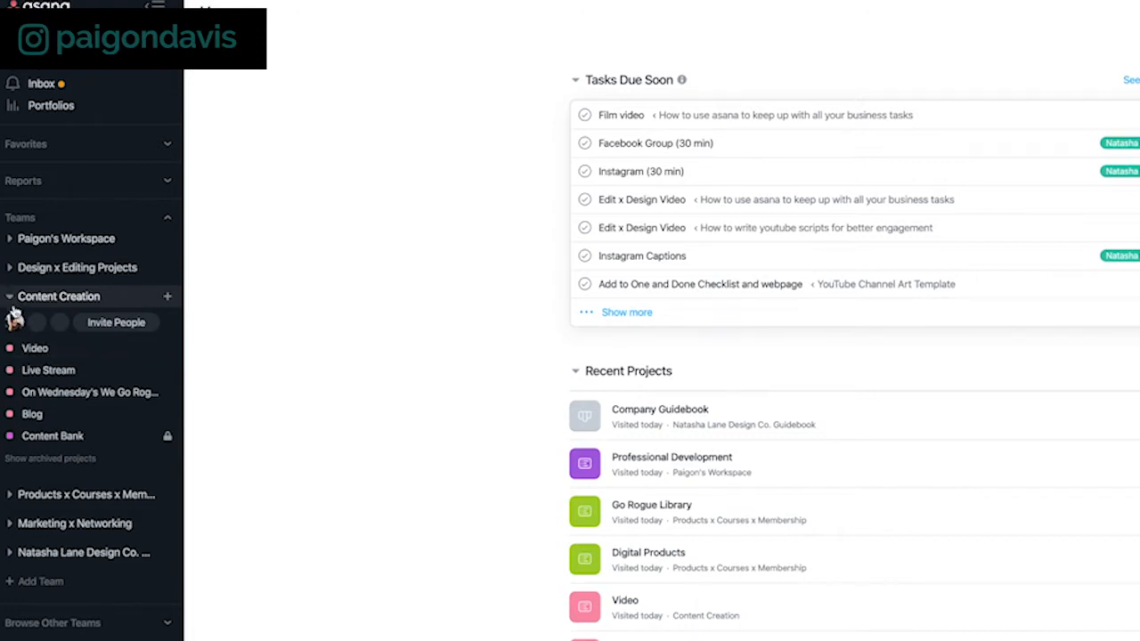
left_click(10, 297)
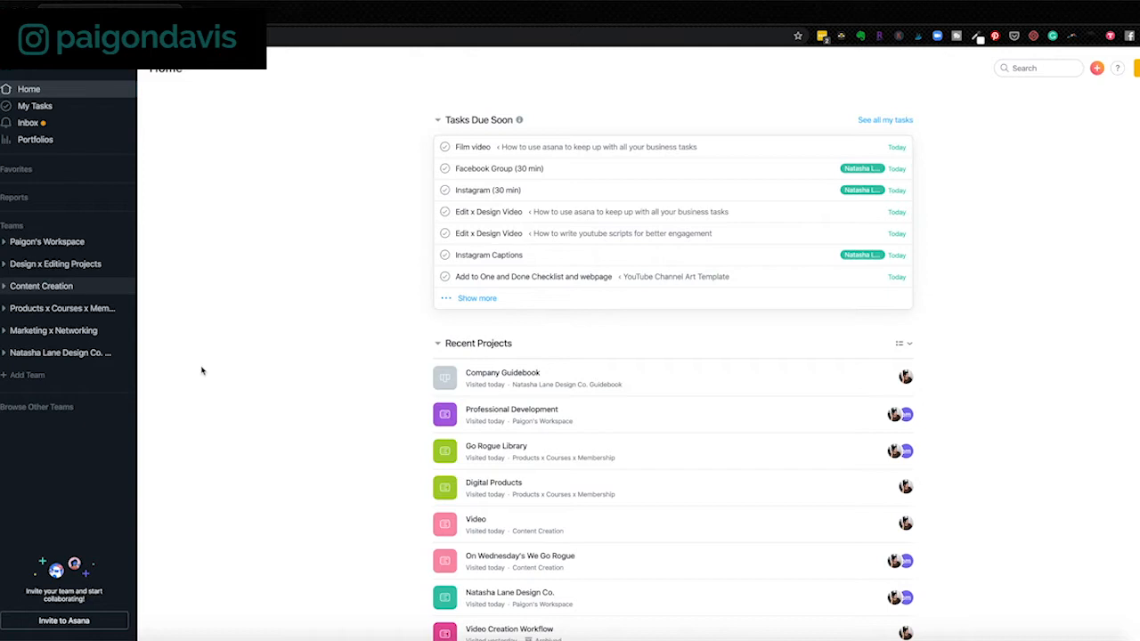
- Create a second personal workspace team, named with the owner's first name plus "'s Workspace 2", without inviting any other members
left_click(27, 375)
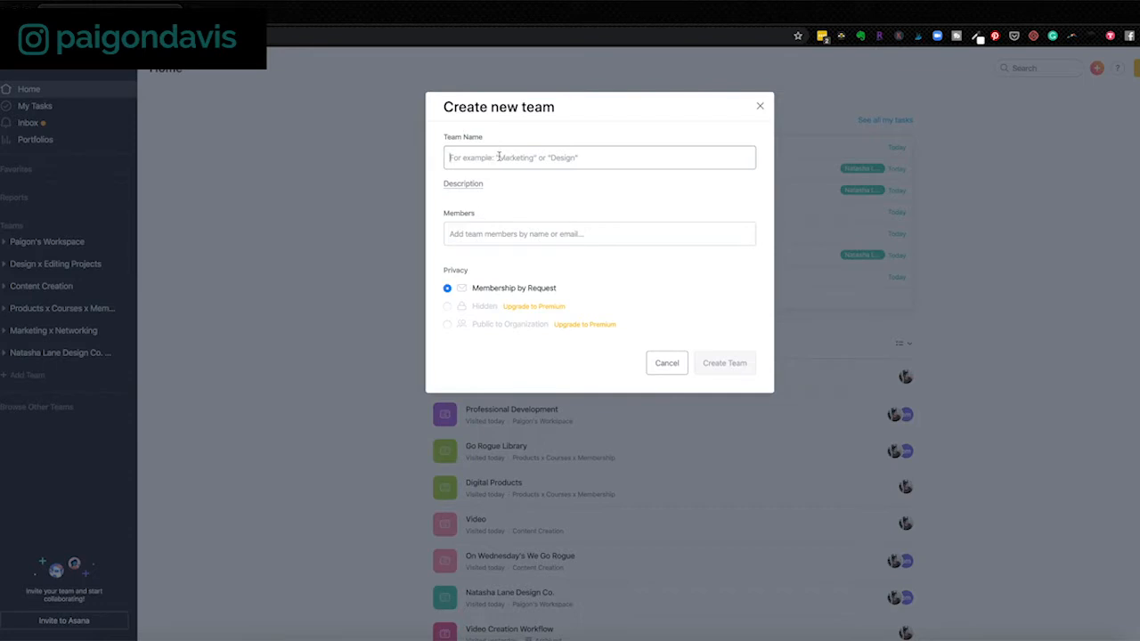
type("Paigon")
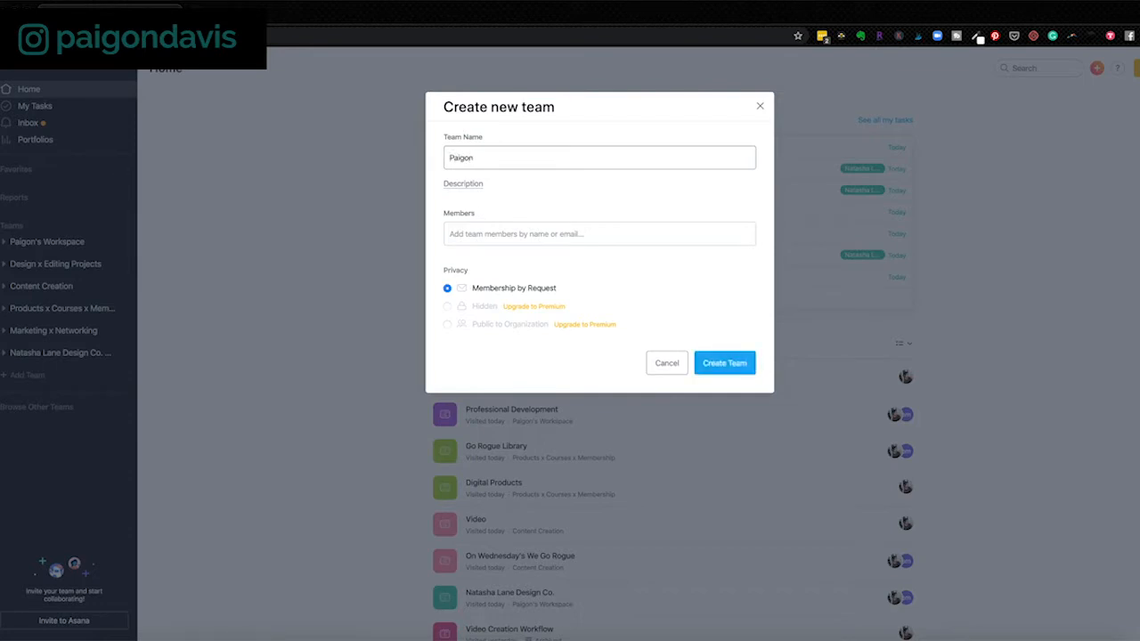
type("'s Workspace")
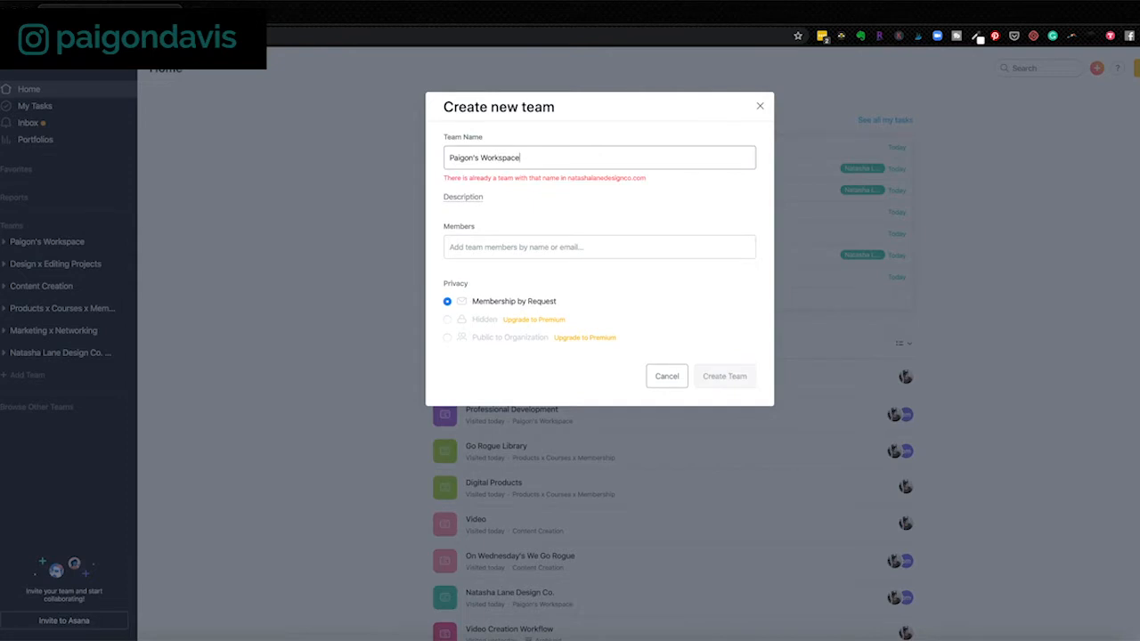
type(" 2")
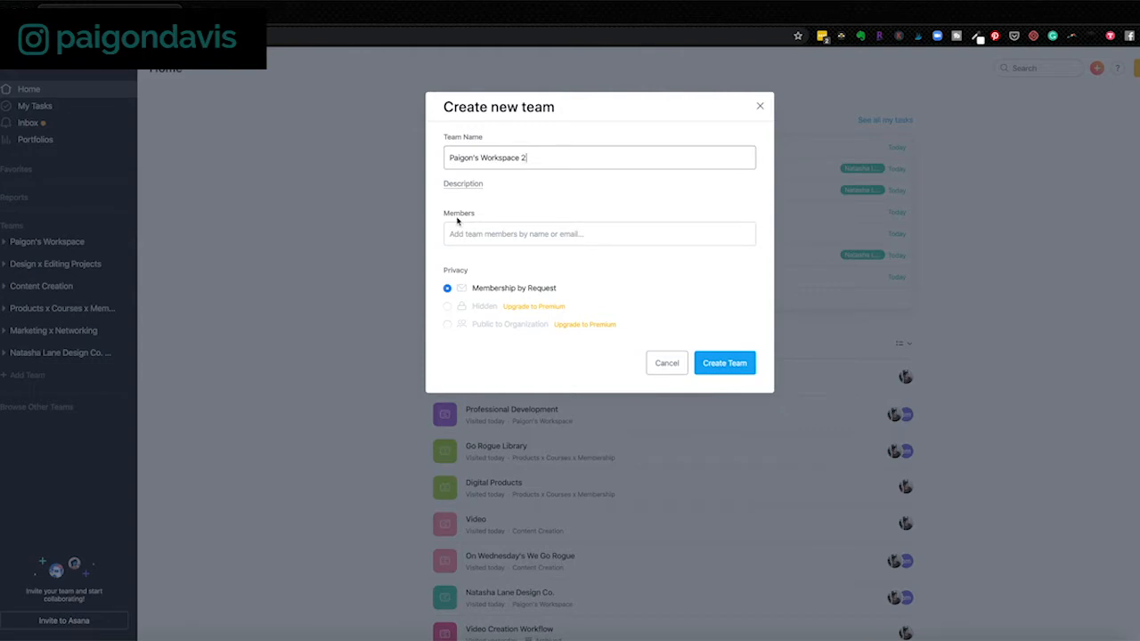
left_click(486, 235)
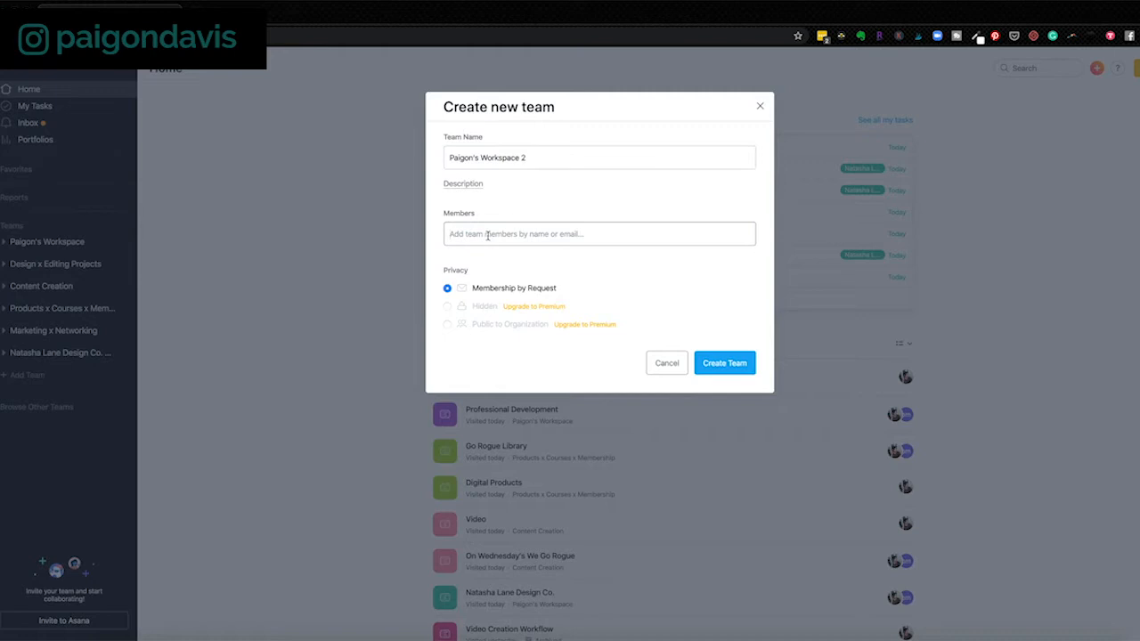
left_click(742, 364)
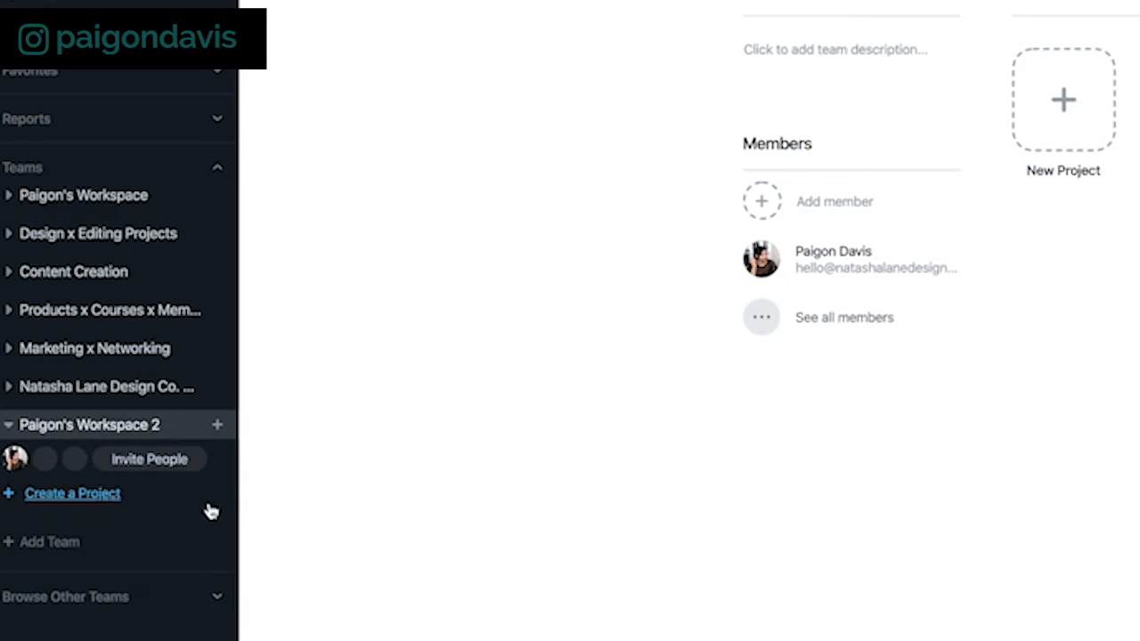
- Create a blank project named "Natasha Lane Design Co" in the new team, with List as default view and public to the team
left_click(89, 495)
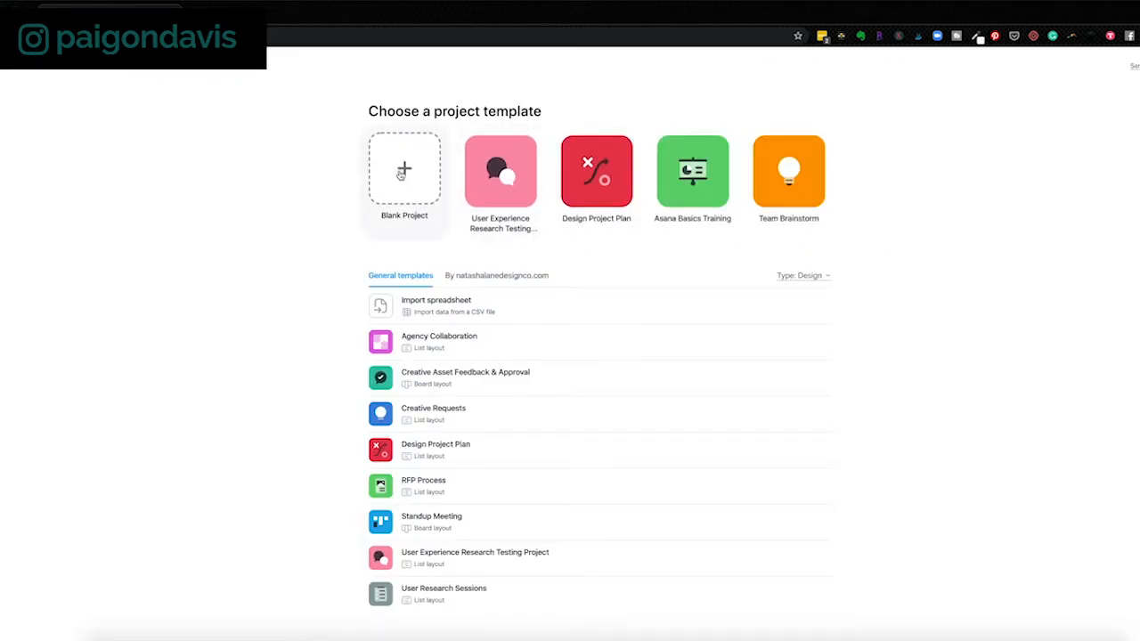
left_click(405, 174)
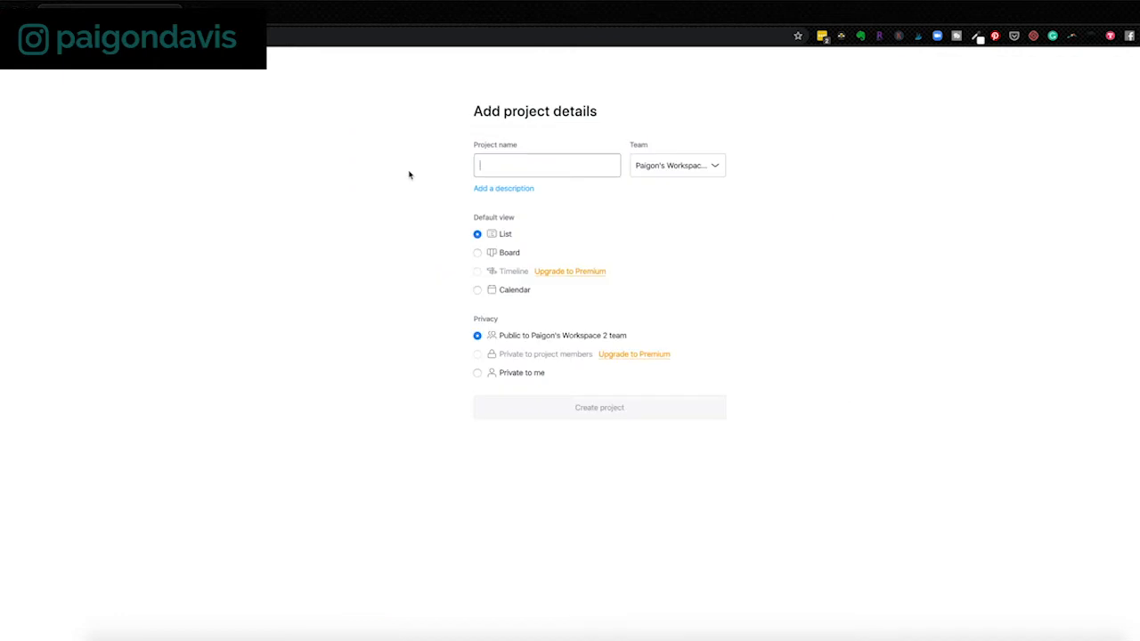
type("Natasha Lane Desig")
key("BackSpace")
key("BackSpace")
key("BackSpace")
type("s")
key("BackSpace")
type("sign Co")
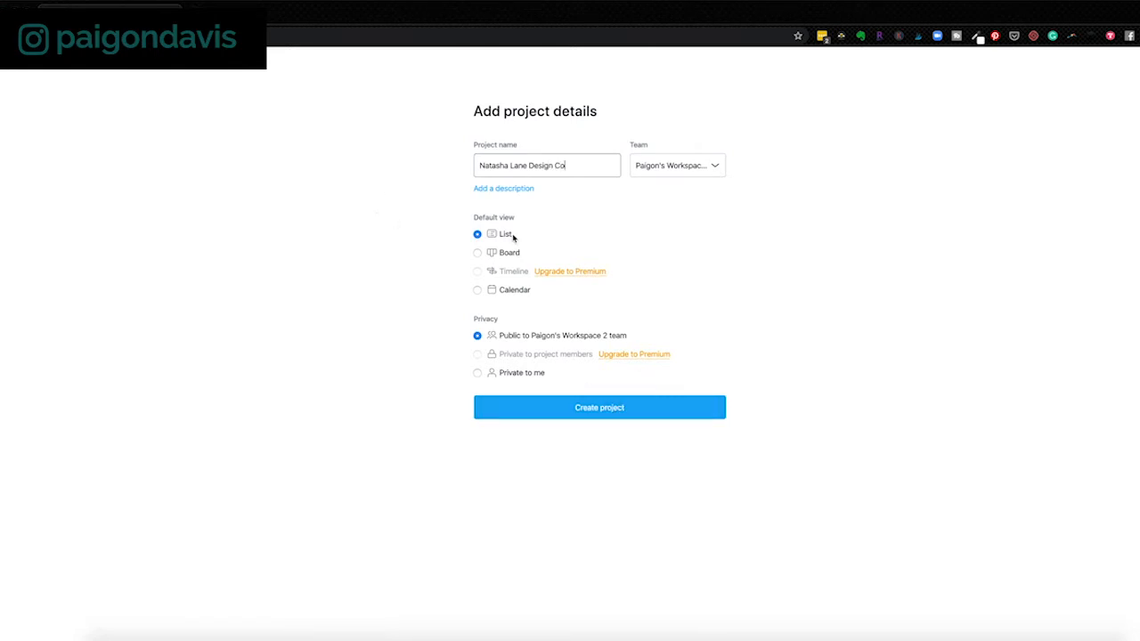
left_click(629, 412)
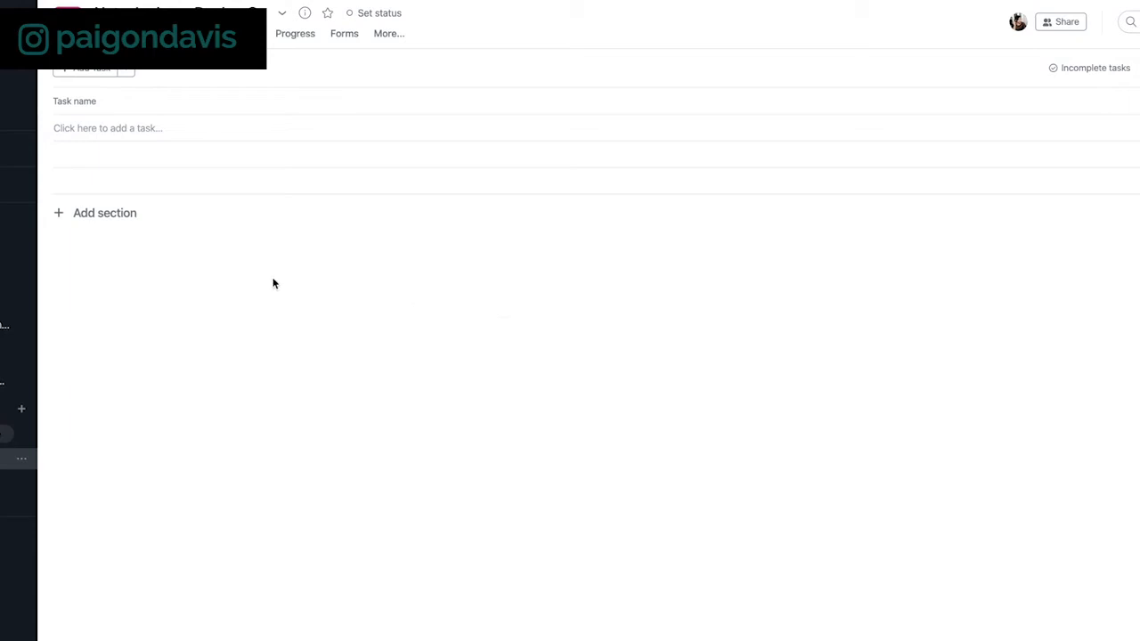
- Add three sections to the project, named Daily, Bi-Weekly and Weekly
left_click(111, 214)
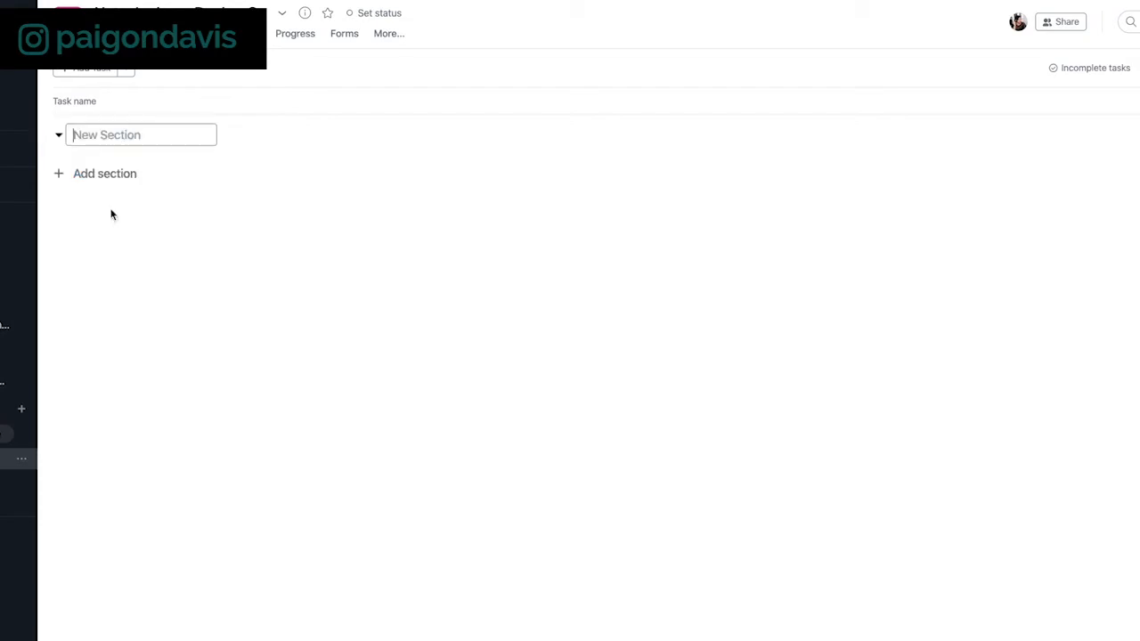
type("Daily")
key("Return")
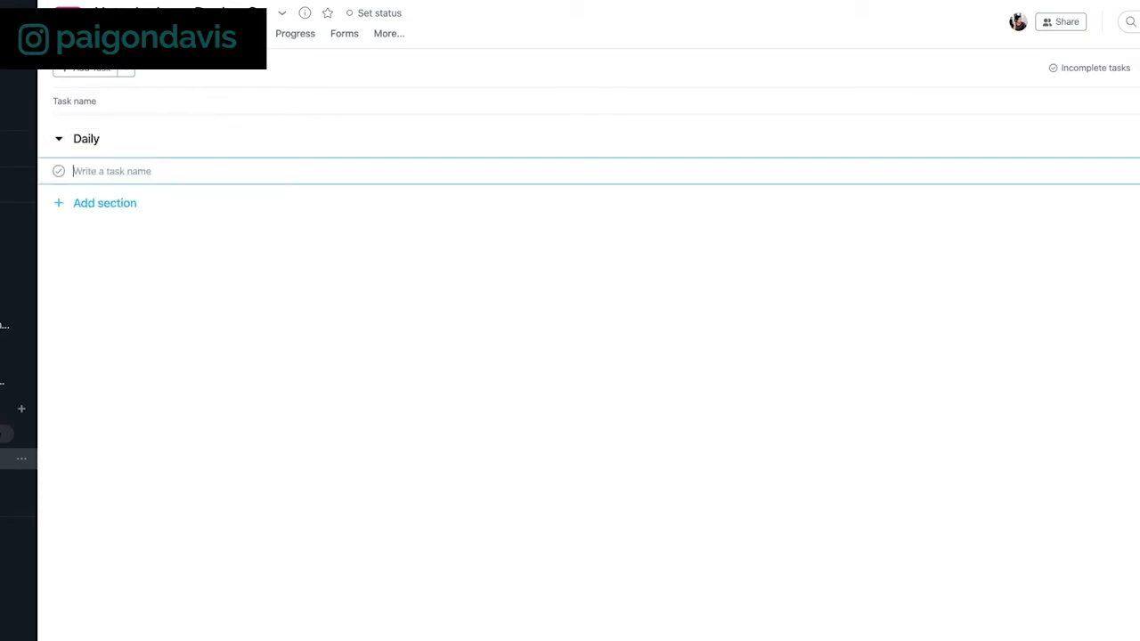
left_click(107, 204)
type("Bi-Weekly")
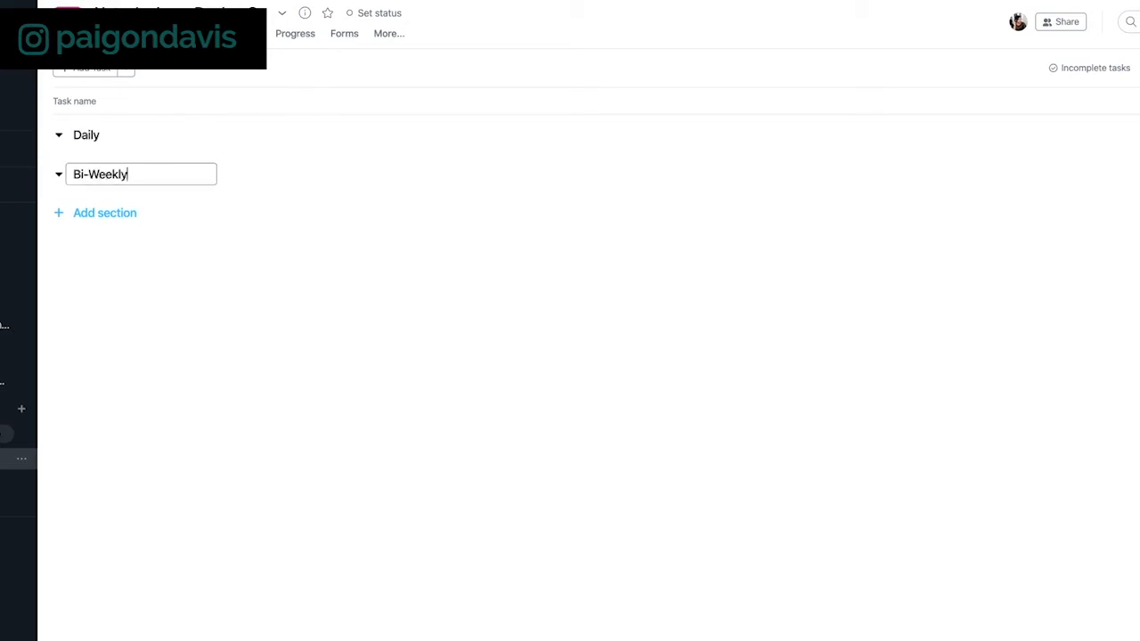
left_click(105, 213)
type("Wek")
key("BackSpace")
type("ekly")
key("Return")
- Add the sections Monthly, Quarterly and Yearly below the Weekly section
type("Mon")
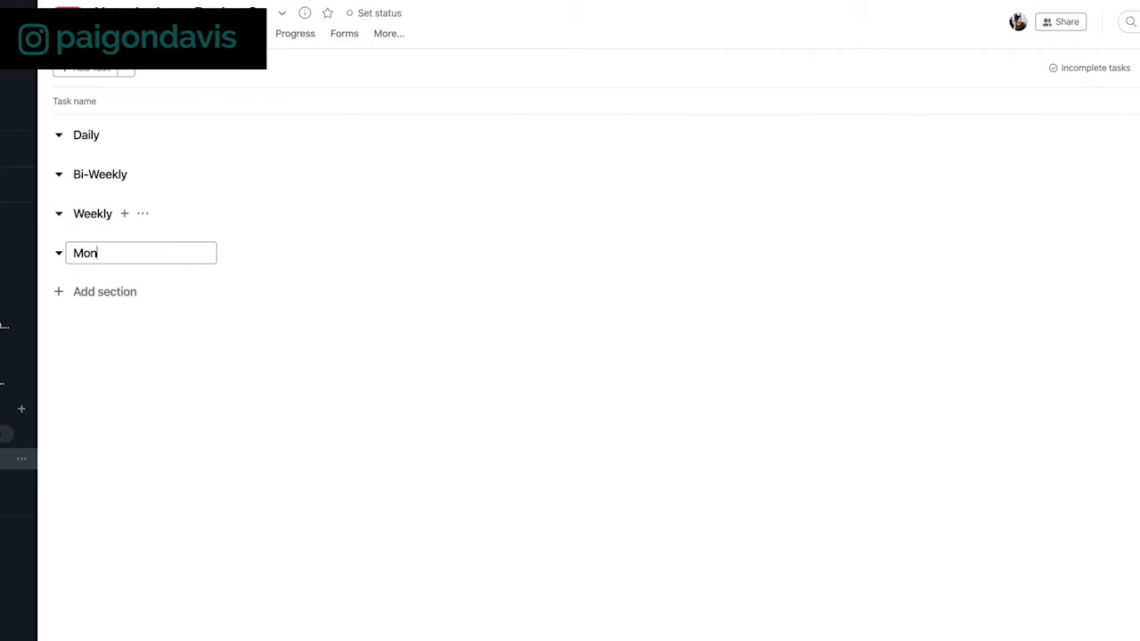
type("thly")
key("Return")
type("Quarter")
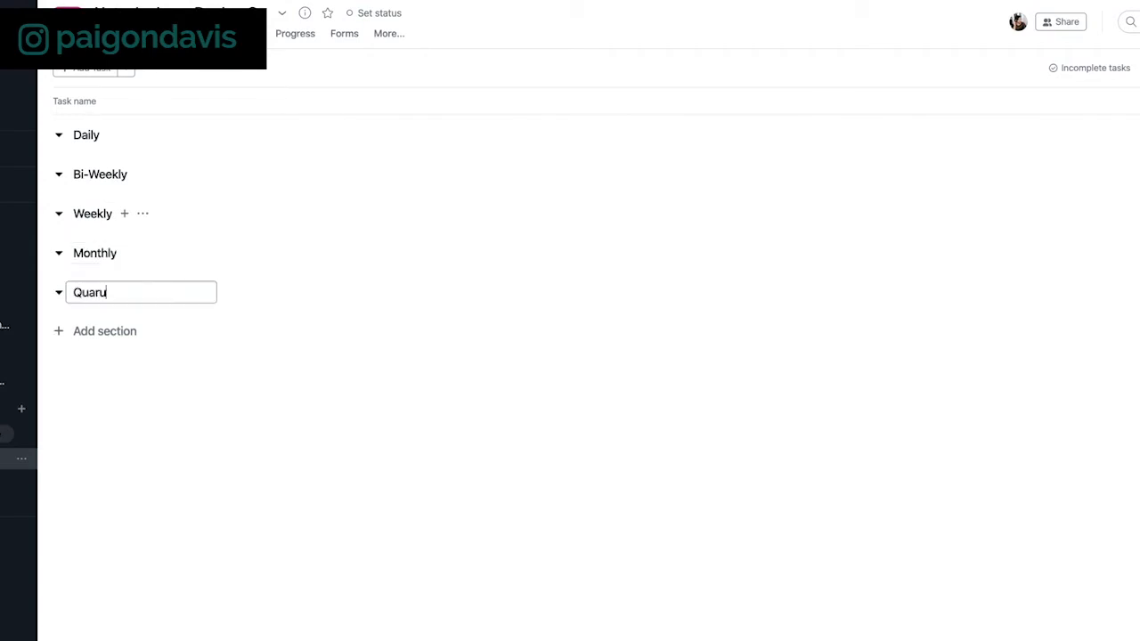
type("ly")
key("Return")
type("Year")
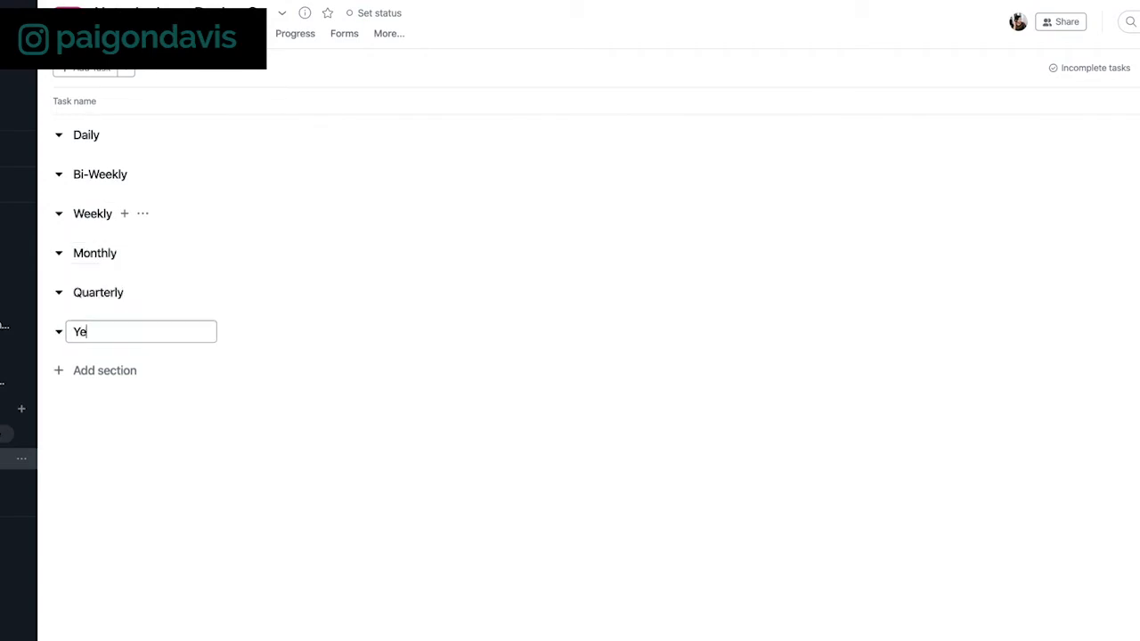
type("ly")
key("Return")
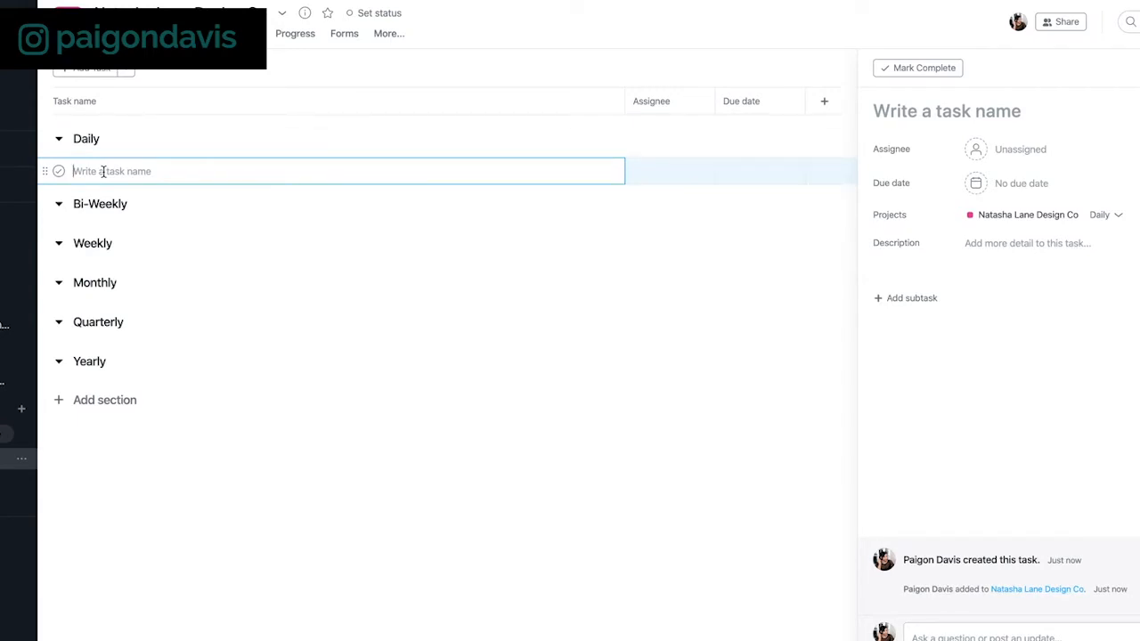
- Add a task named "Check emails" to the Daily section
type("Email")
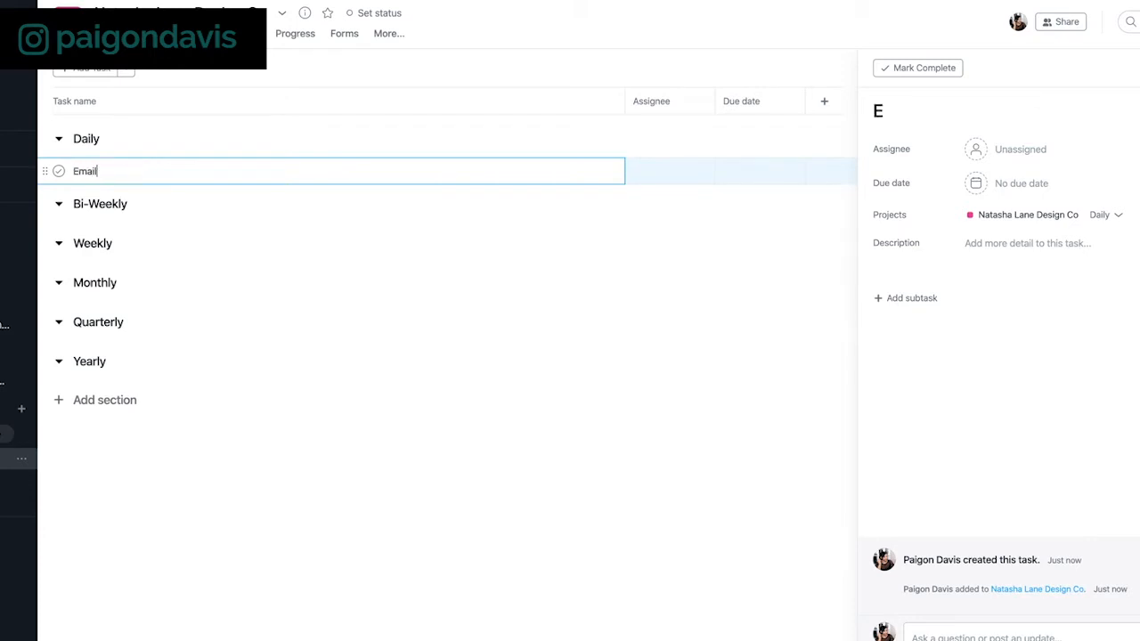
key("Return")
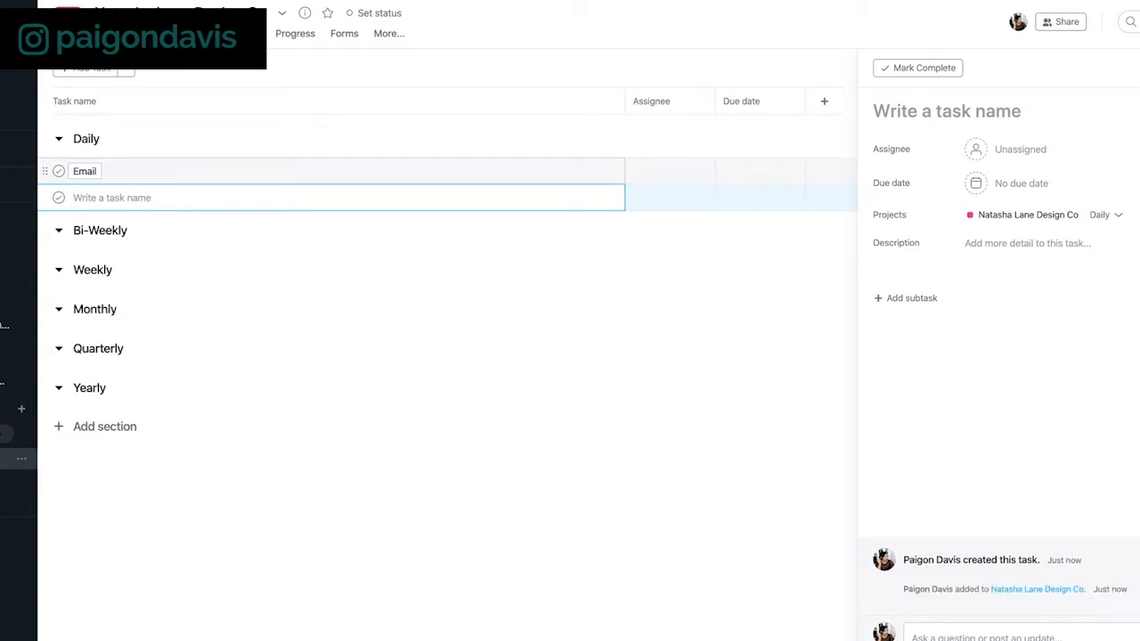
double_click(94, 170)
type("Che")
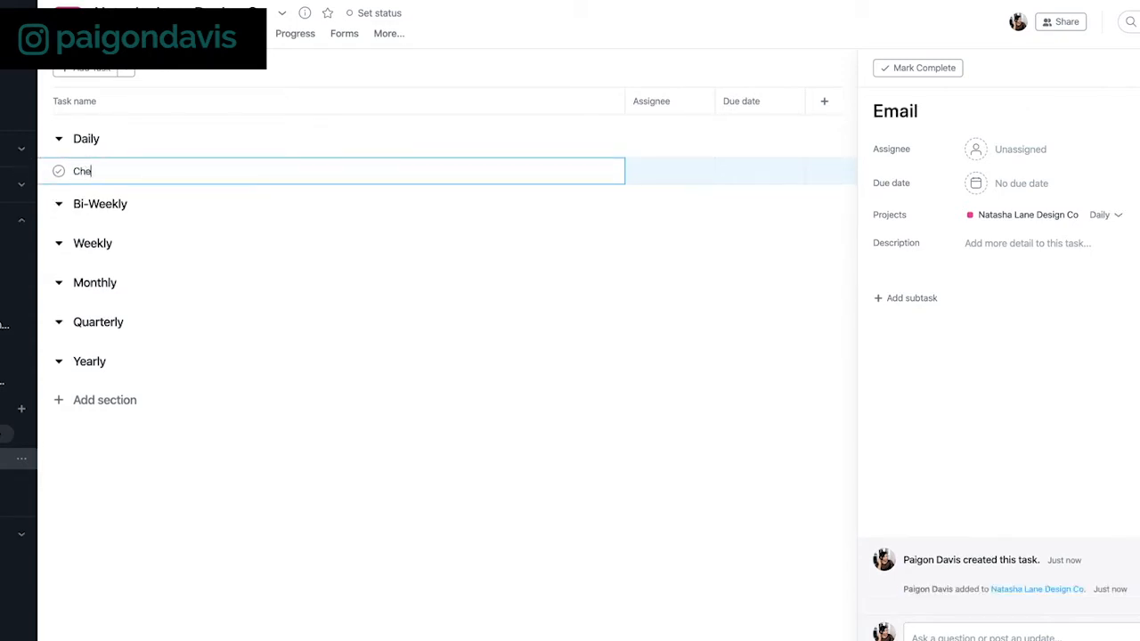
type("ck emails")
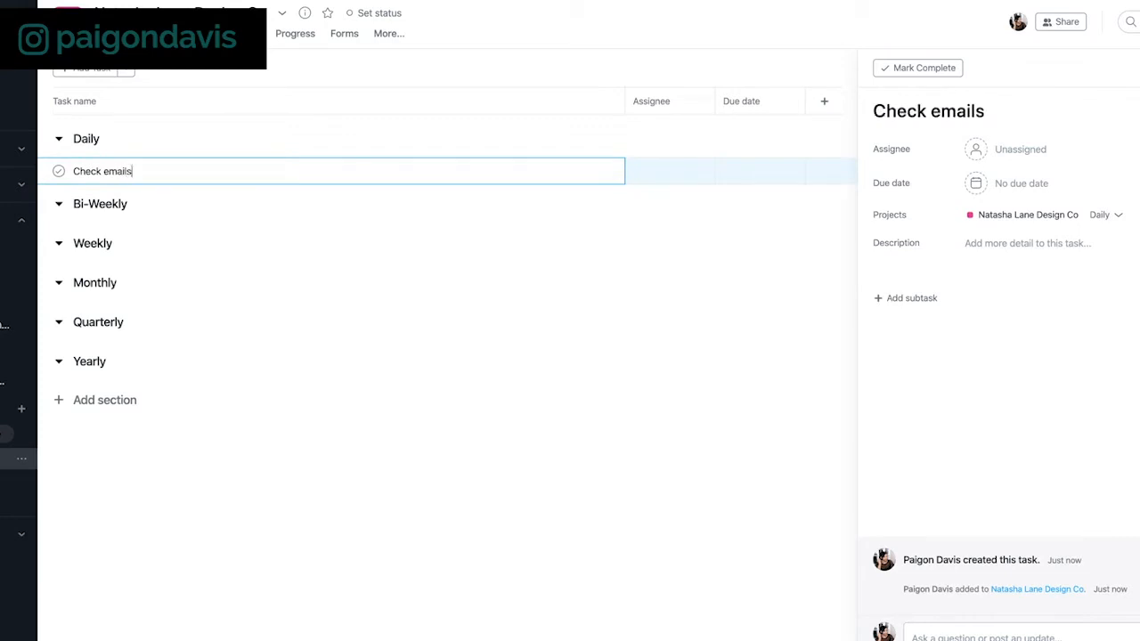
key("Return")
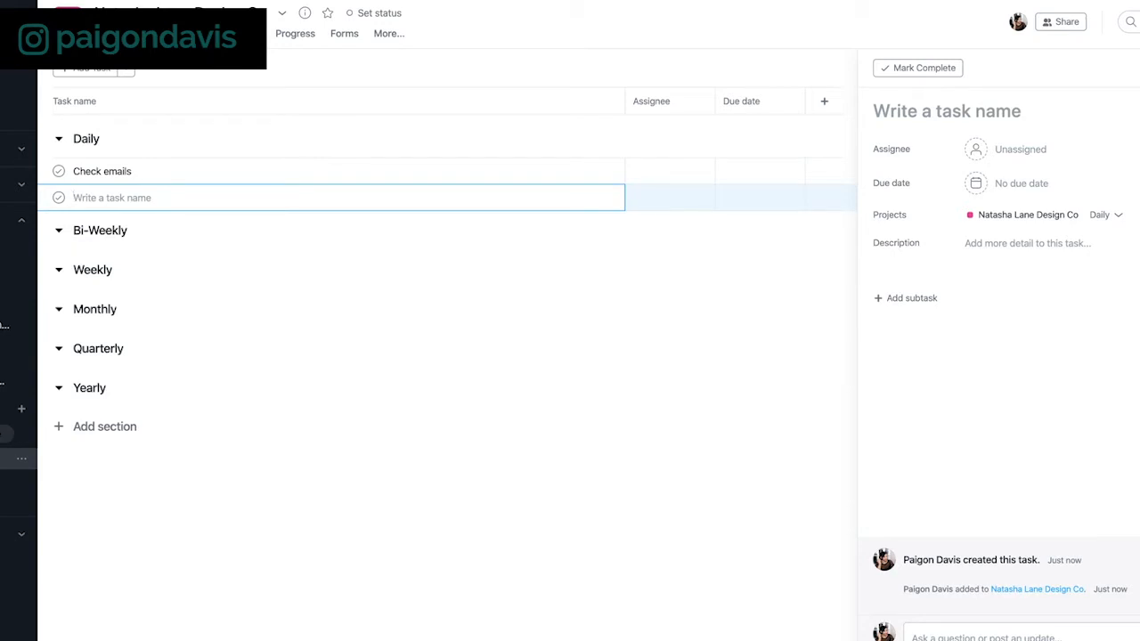
- Add the tasks "Facebook" and "Instagram" to the Daily section, below Check emails
type("Facebook")
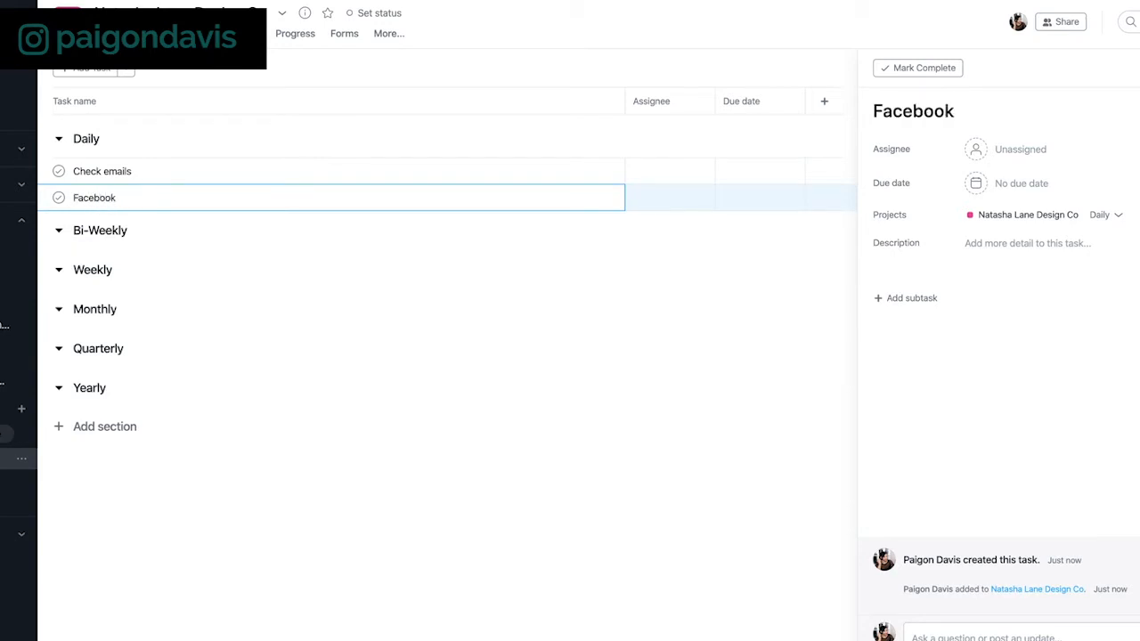
key("Return")
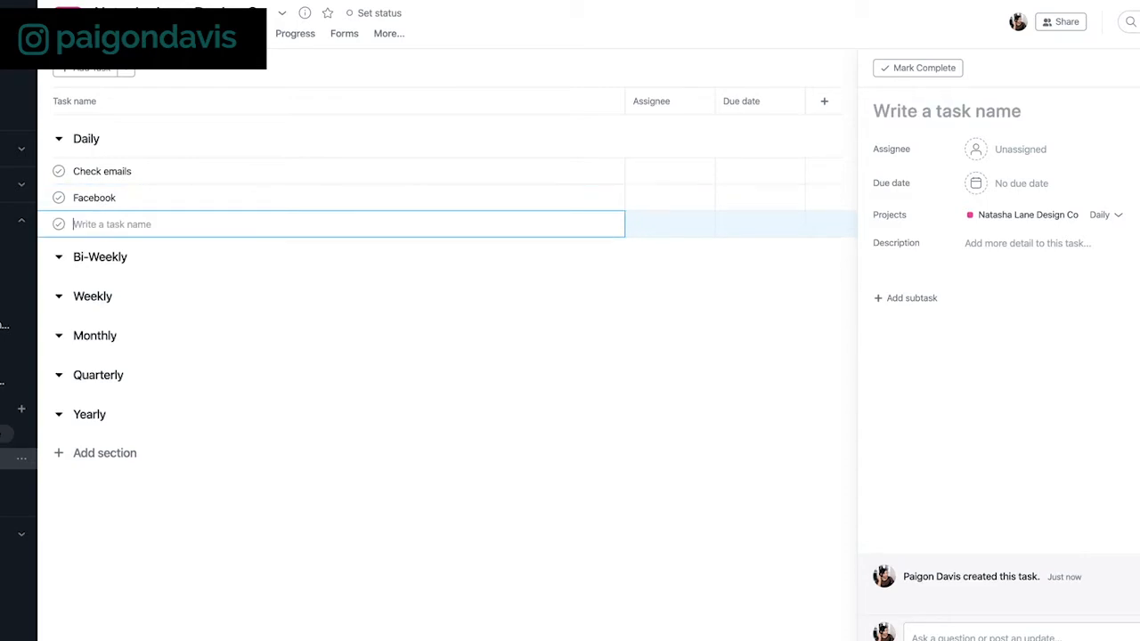
type("Ina")
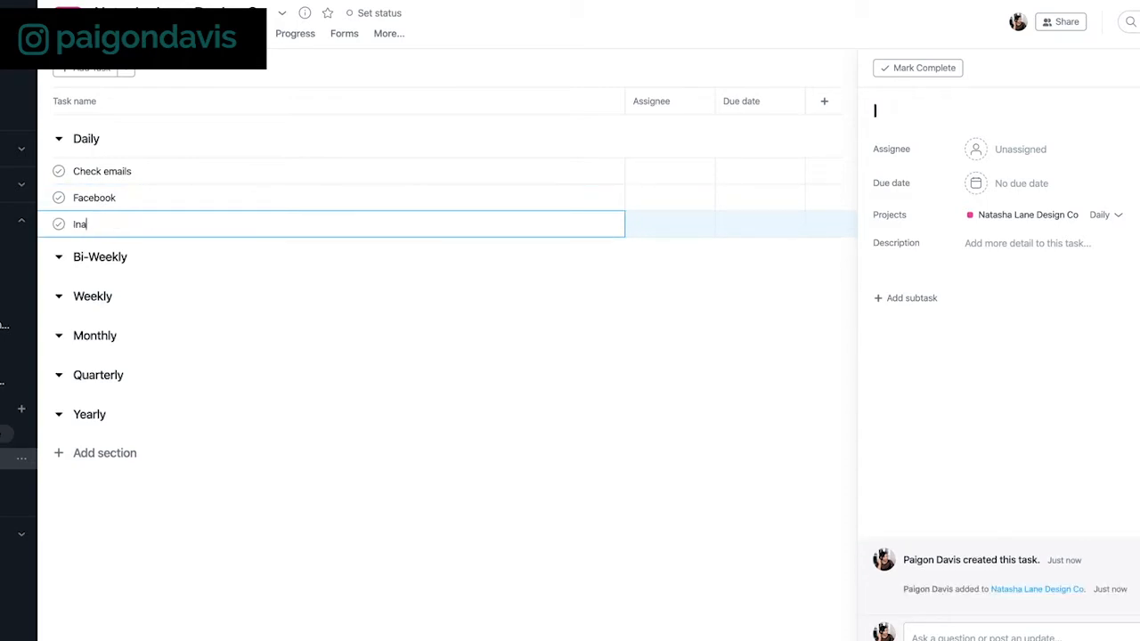
type("tagram")
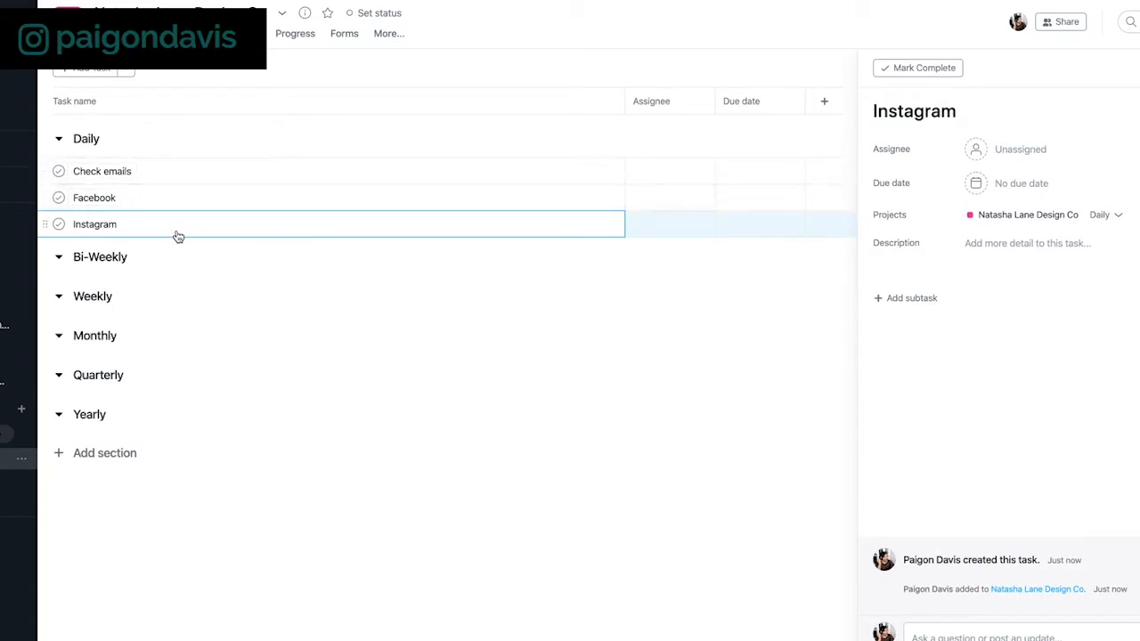
- Add the tasks "Twitter" and "YouTube" to the Bi-Weekly section
left_click(155, 258)
left_click(140, 256)
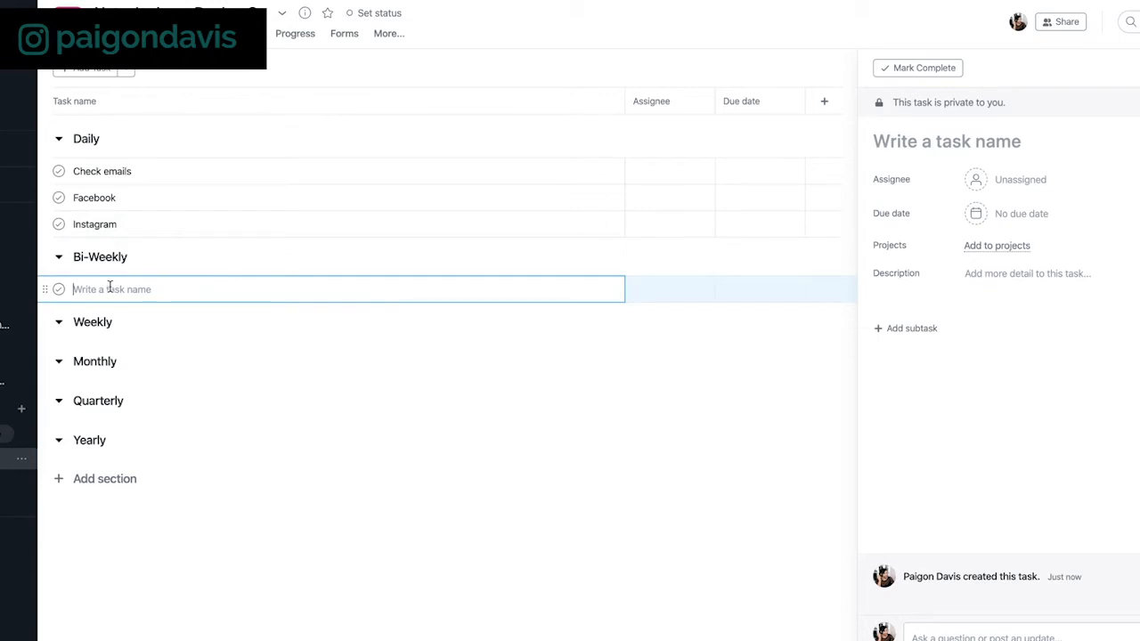
type("Twitter")
key("Return")
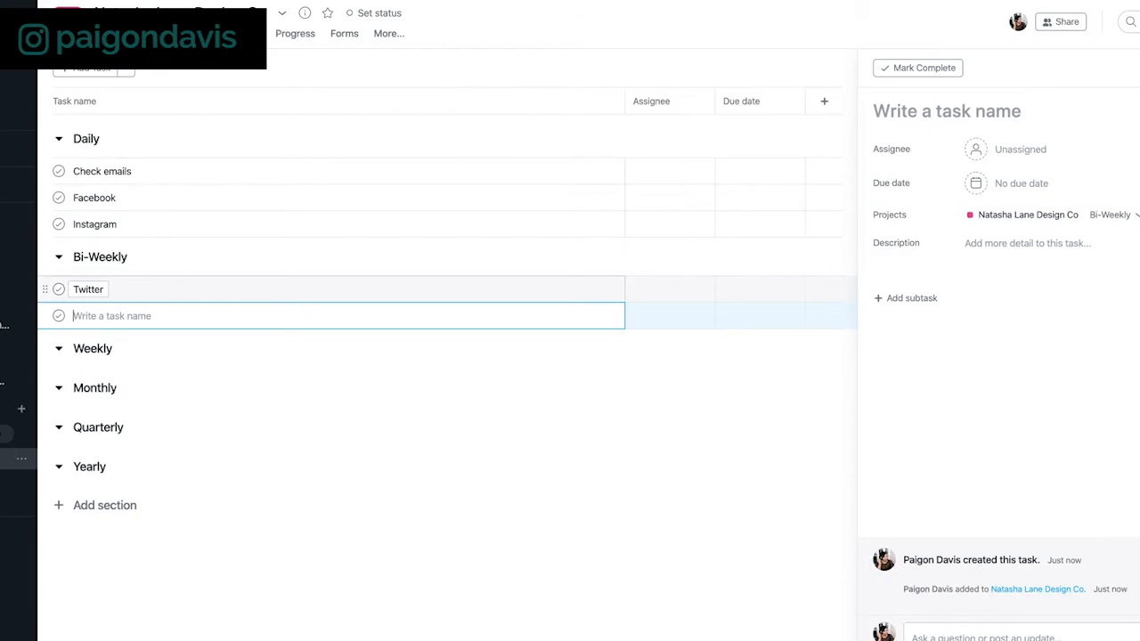
type("YouTv")
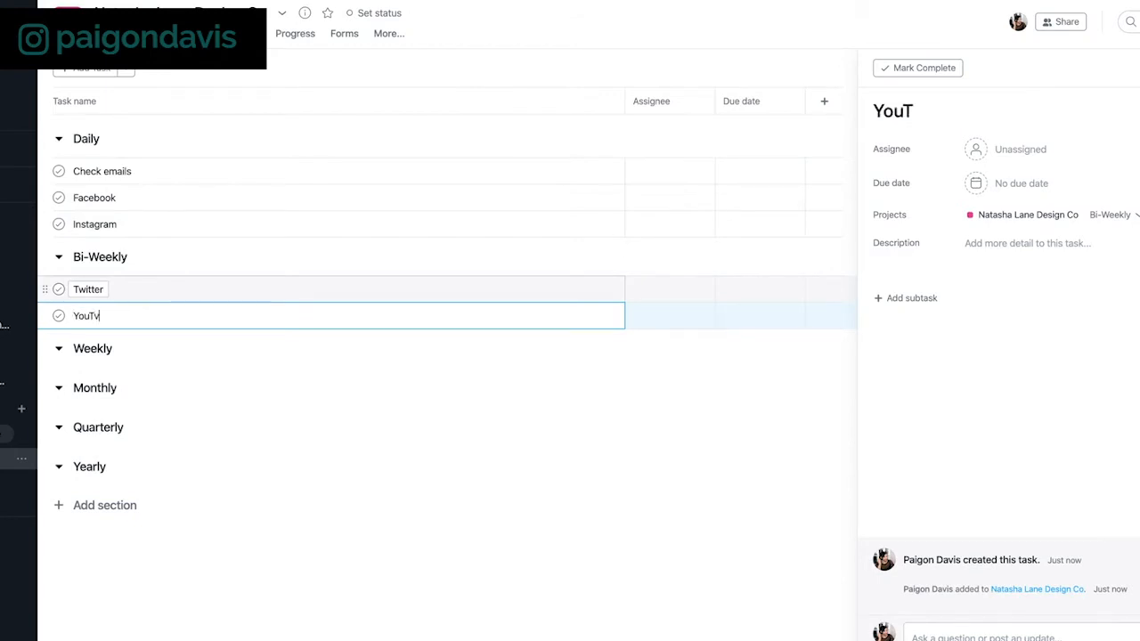
key("BackSpace")
type("uv")
key("BackSpace")
type("be")
- Add a task named "Pinterest" to the Weekly section and one named "Accounting" to the Monthly section
left_click(125, 350)
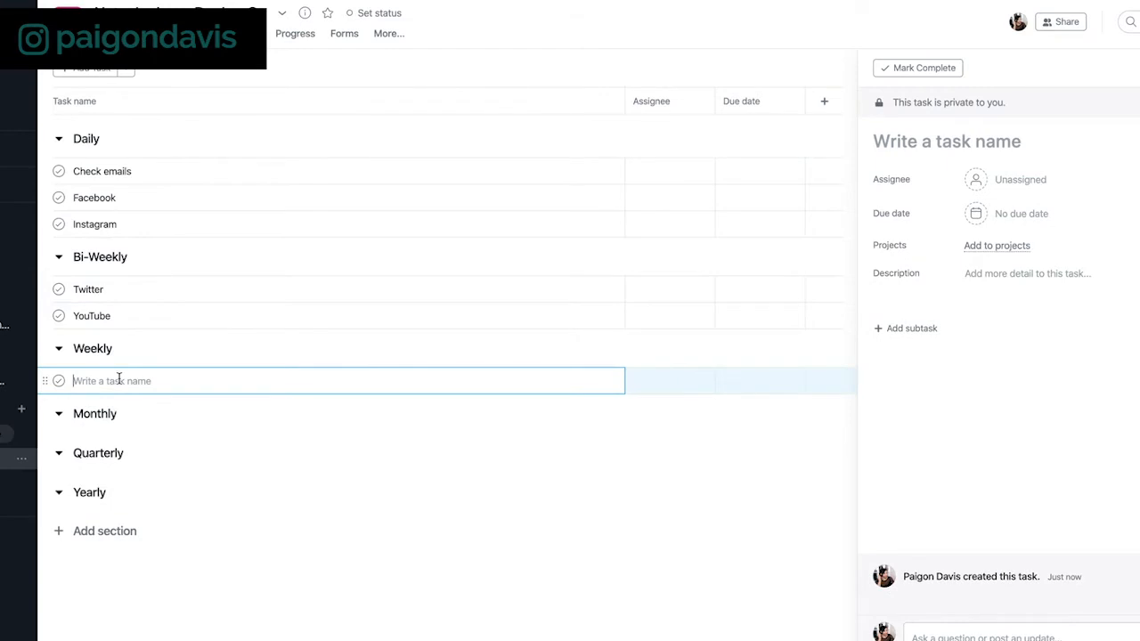
type("Pinterest")
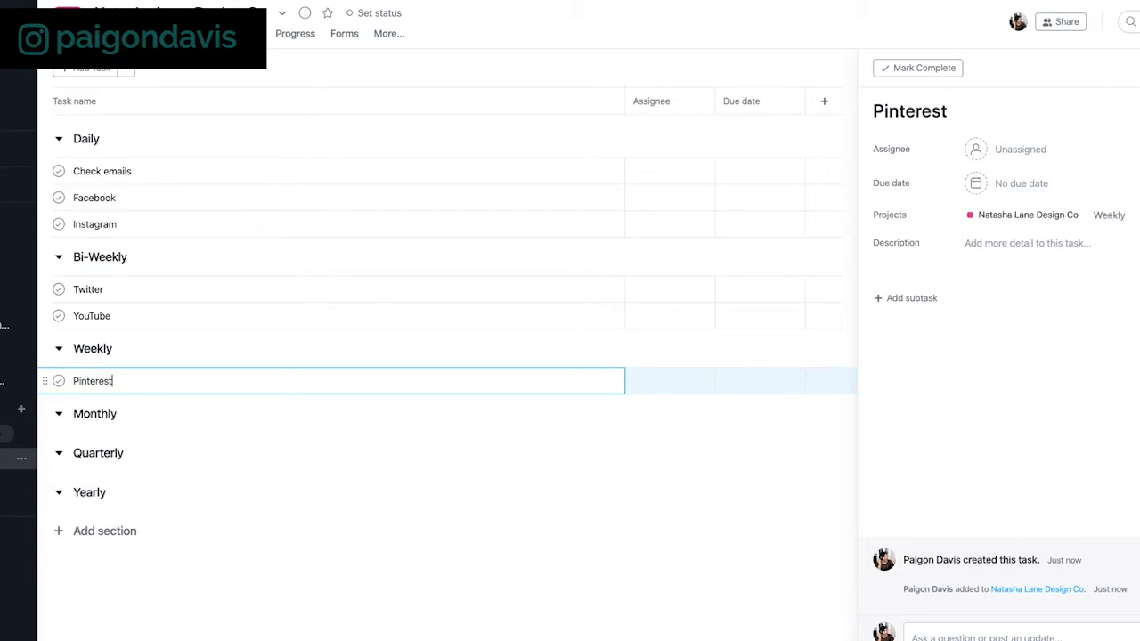
left_click(130, 416)
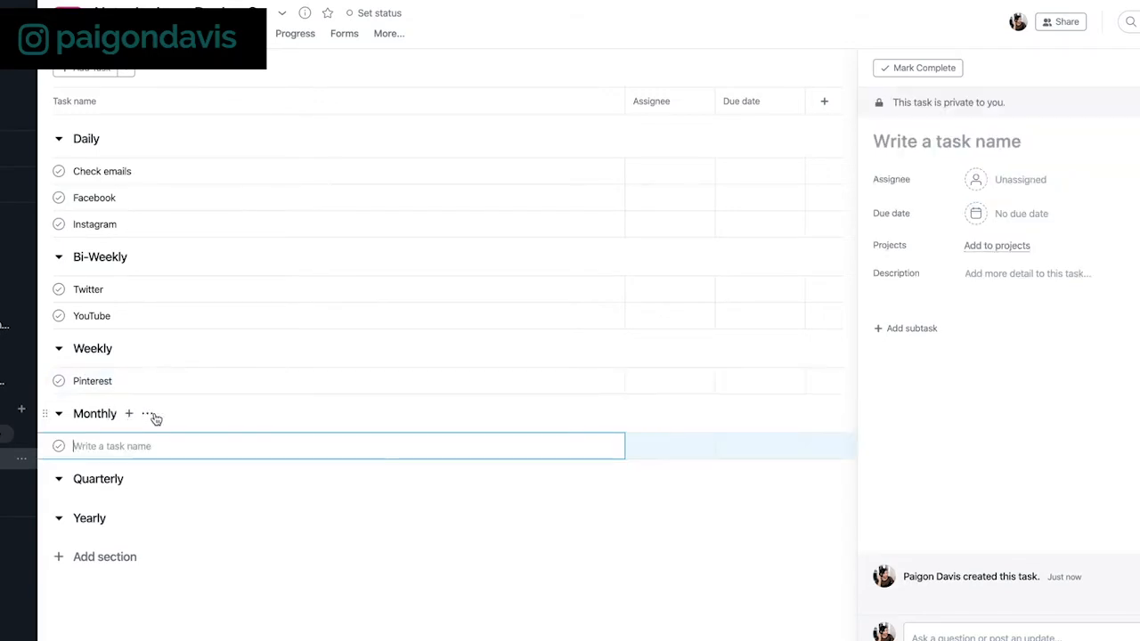
type("Accoun")
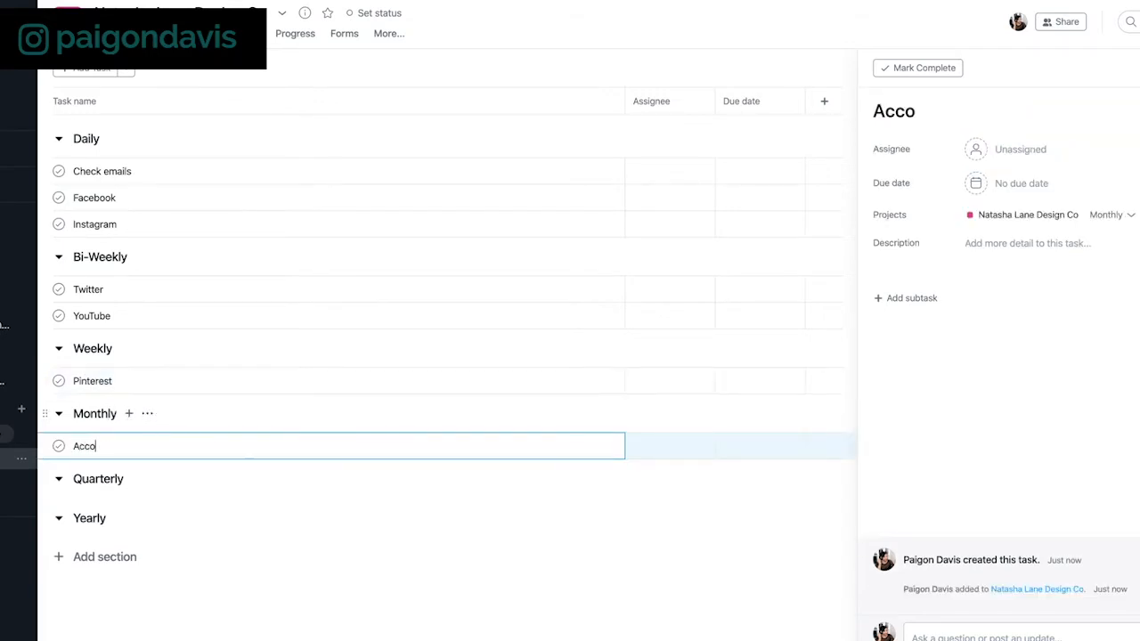
type("ting")
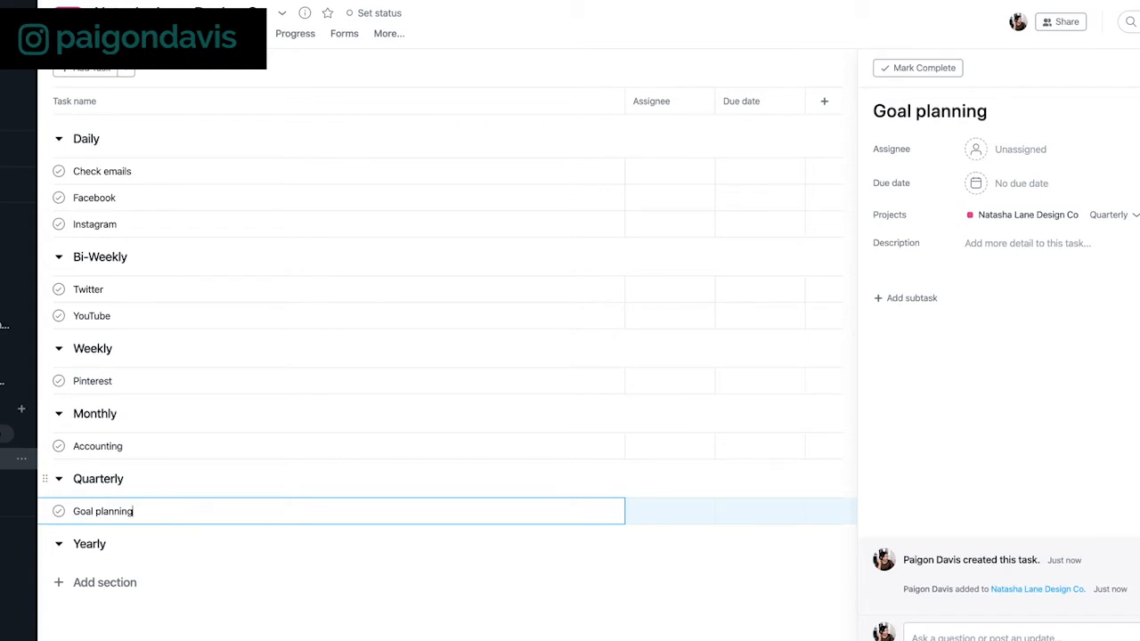
- Add a task named "Review the year" to the Yearly section
left_click(116, 546)
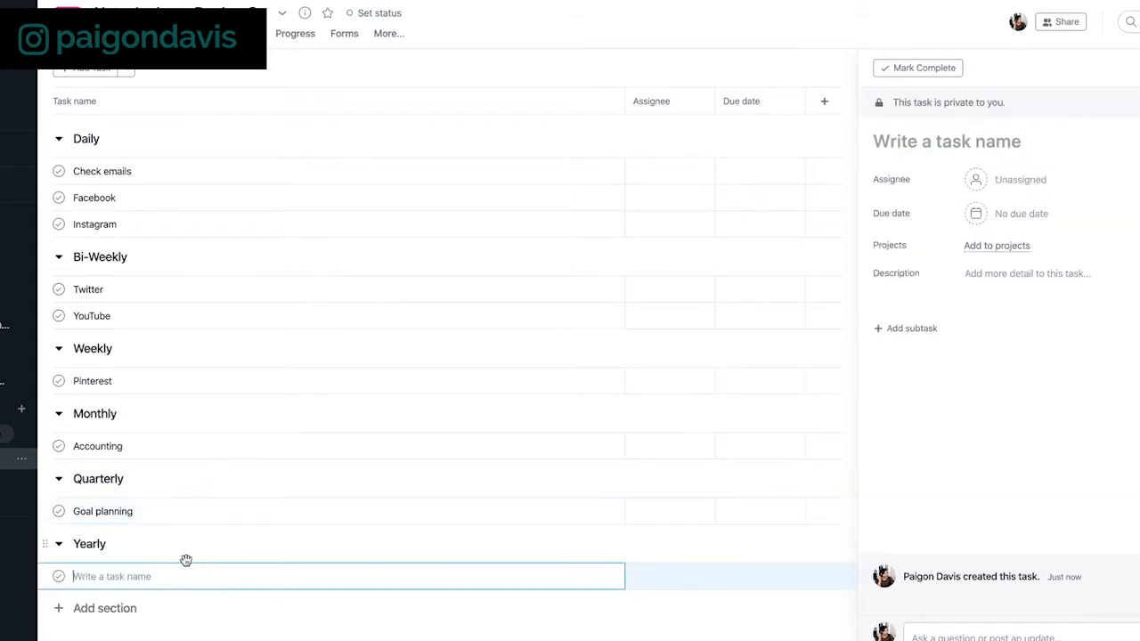
type("Review")
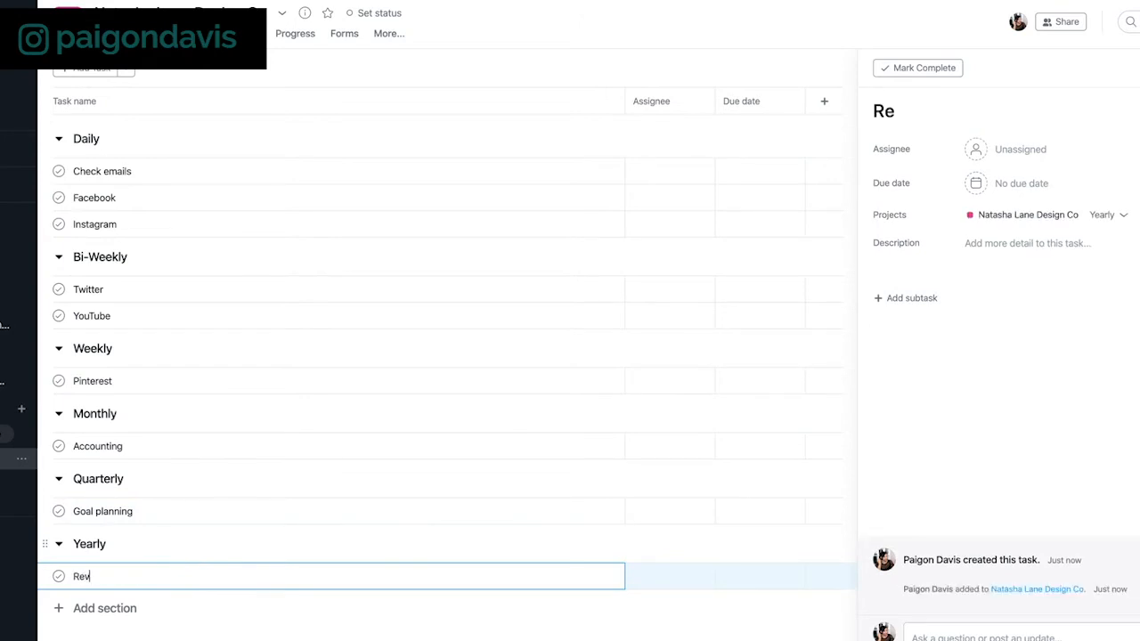
type(" the year")
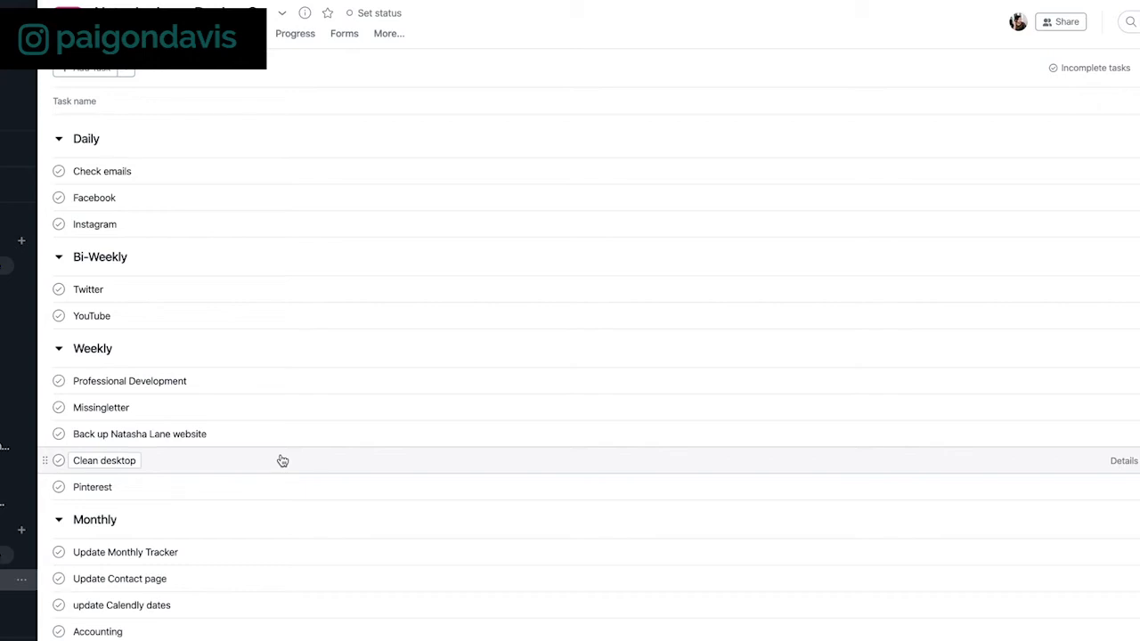
- Assign the Facebook task in the Daily section to yourself and set its due date to December 20, 2019
left_click(500, 224)
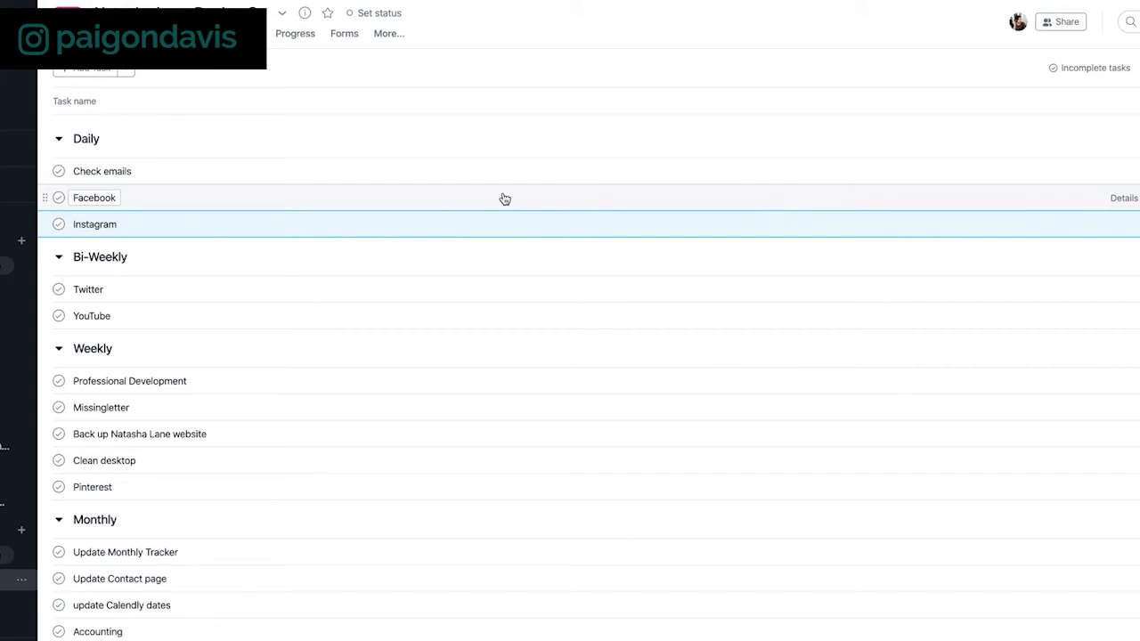
left_click(511, 199)
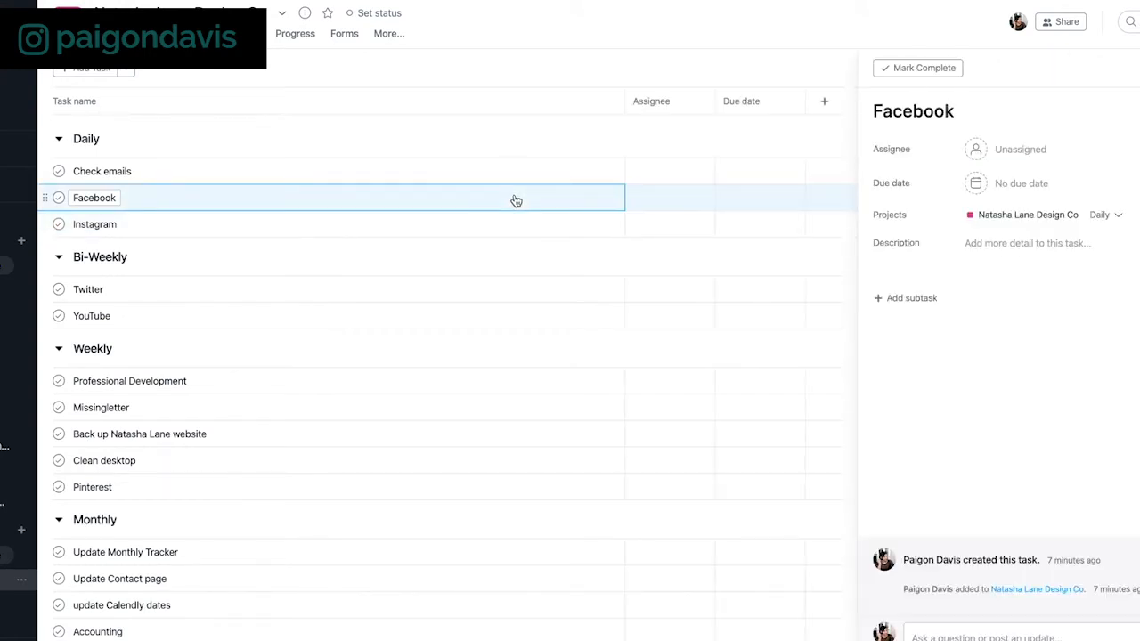
left_click(1042, 156)
left_click(1018, 183)
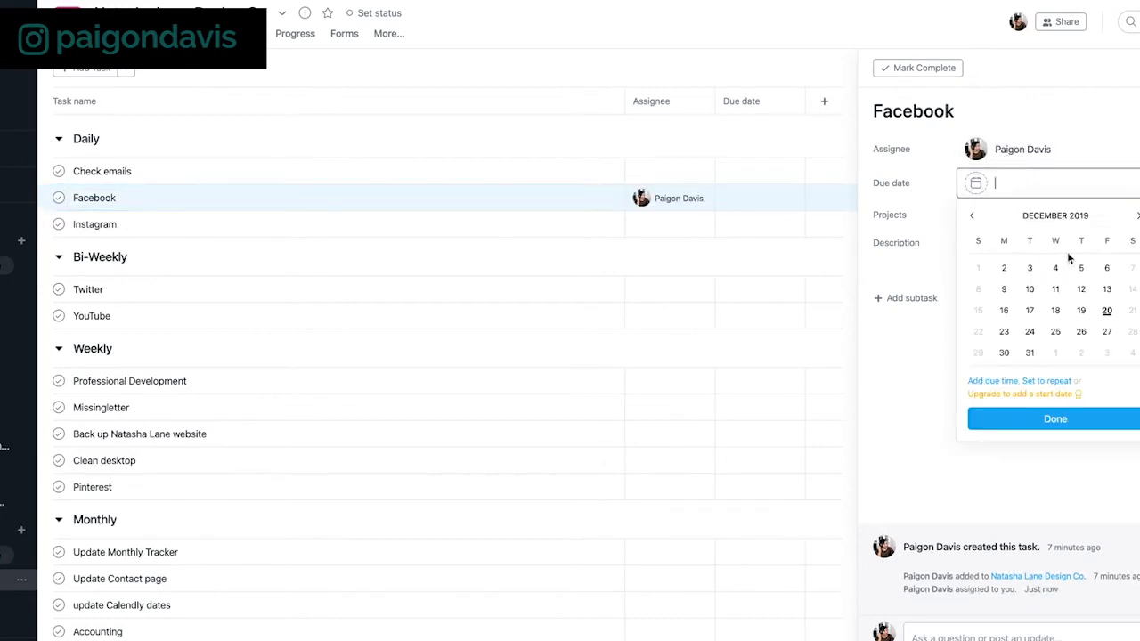
left_click(1107, 311)
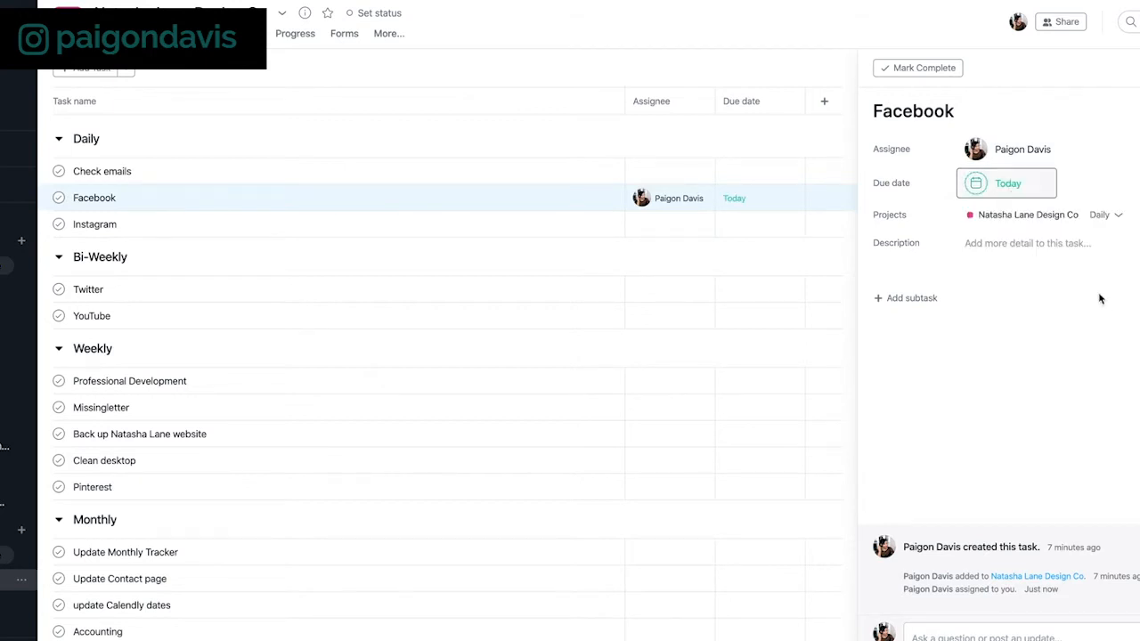
- Make the Facebook task repeat weekly, every 1 week from Monday to Friday
left_click(1010, 184)
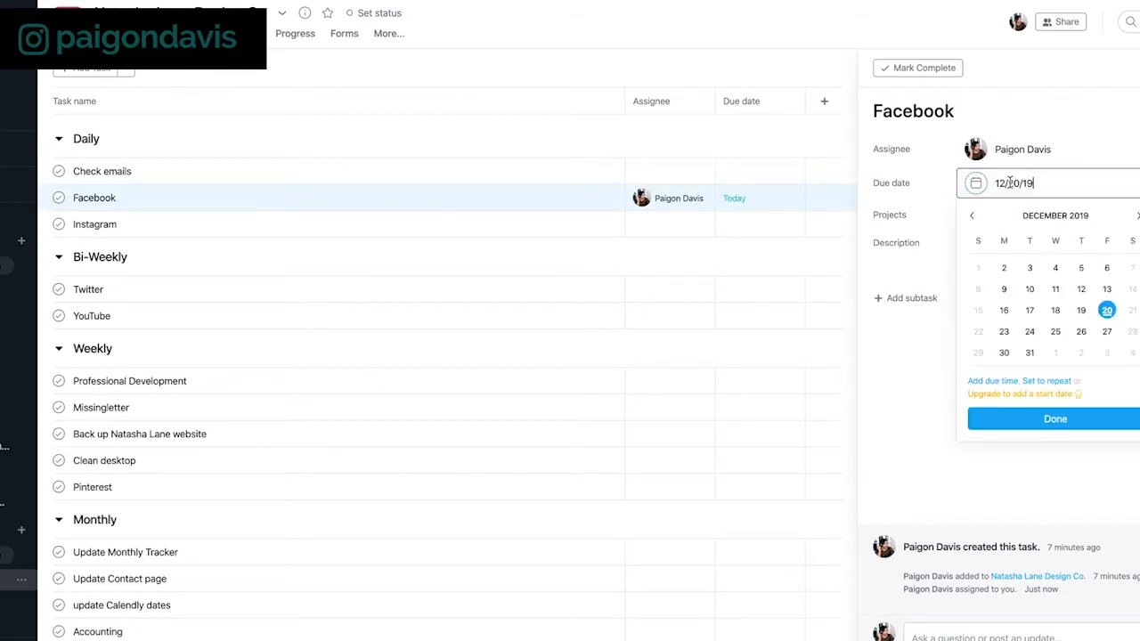
left_click(1044, 382)
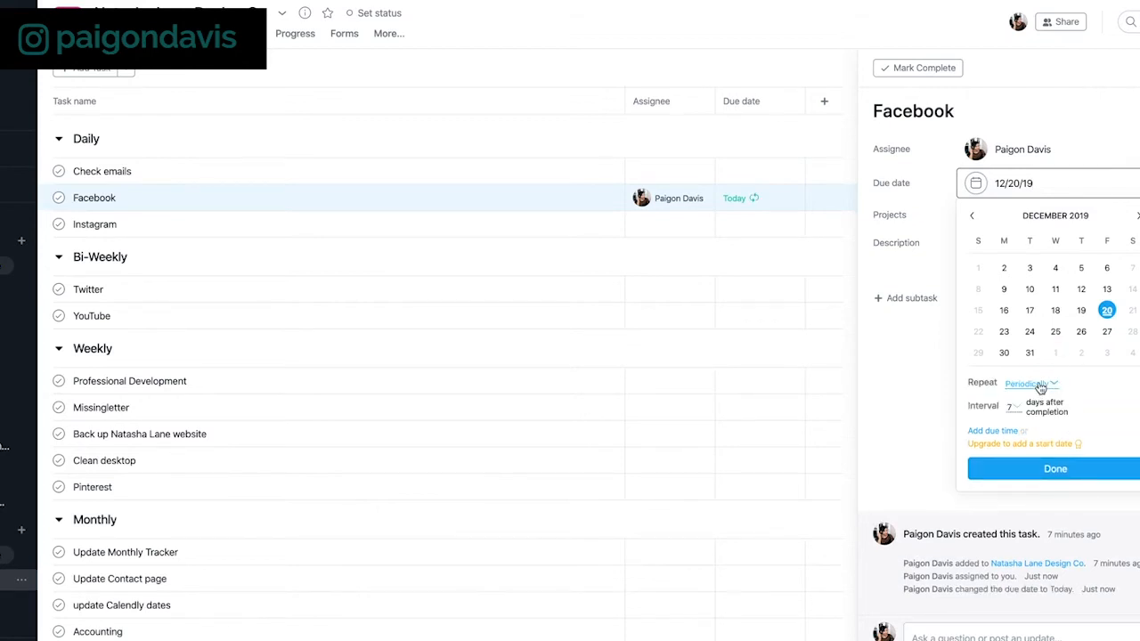
left_click(1046, 383)
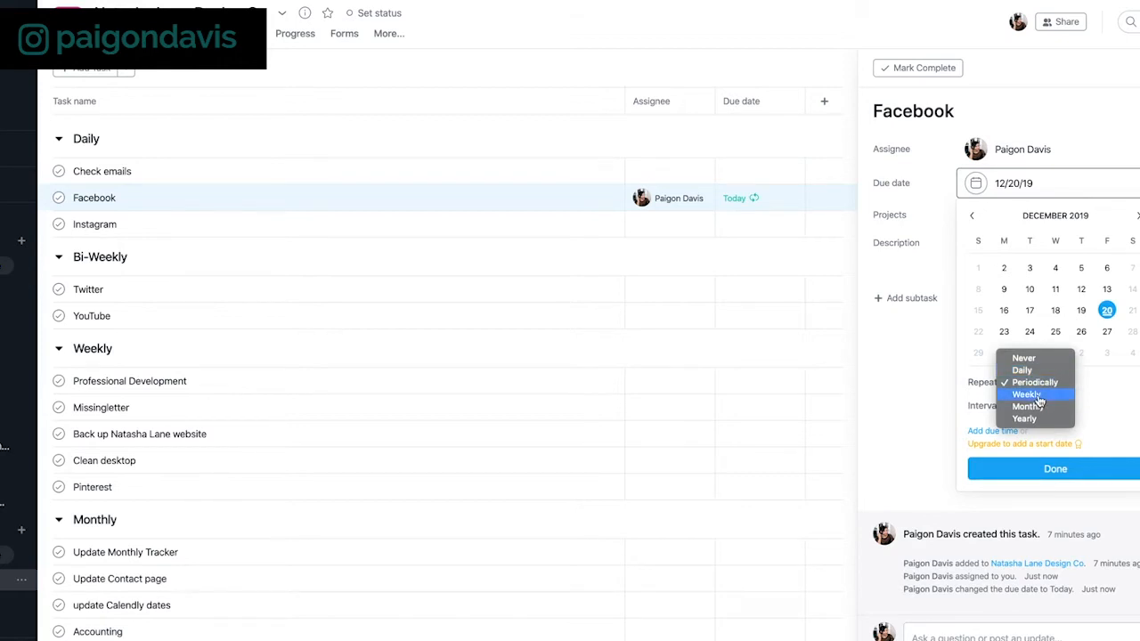
left_click(1038, 397)
left_click(1001, 429)
left_click(1027, 428)
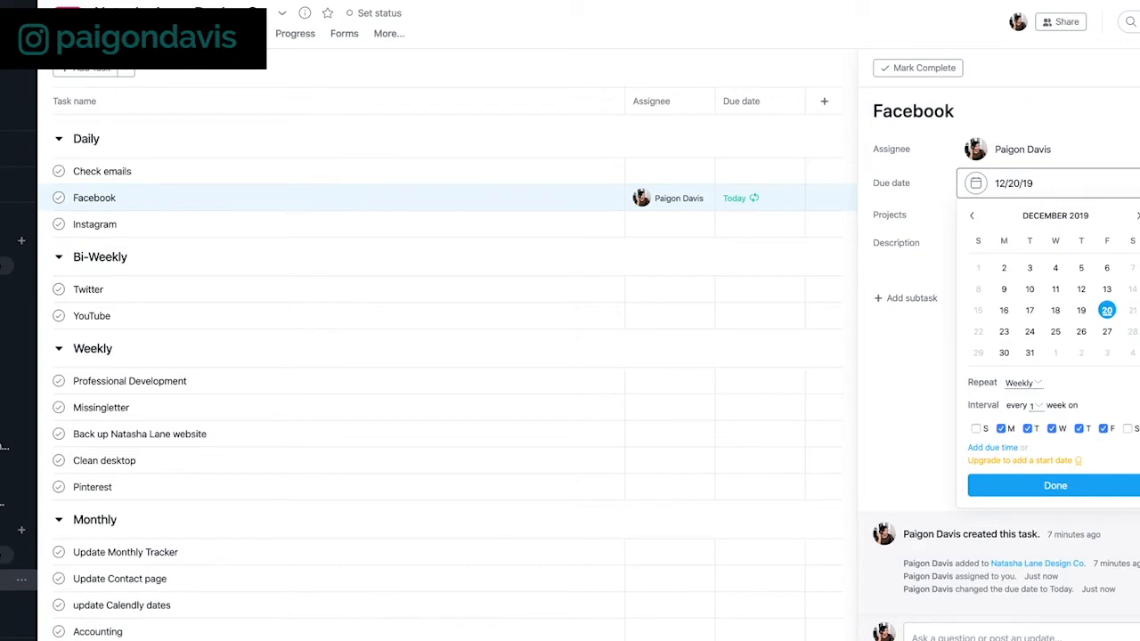
left_click(1087, 485)
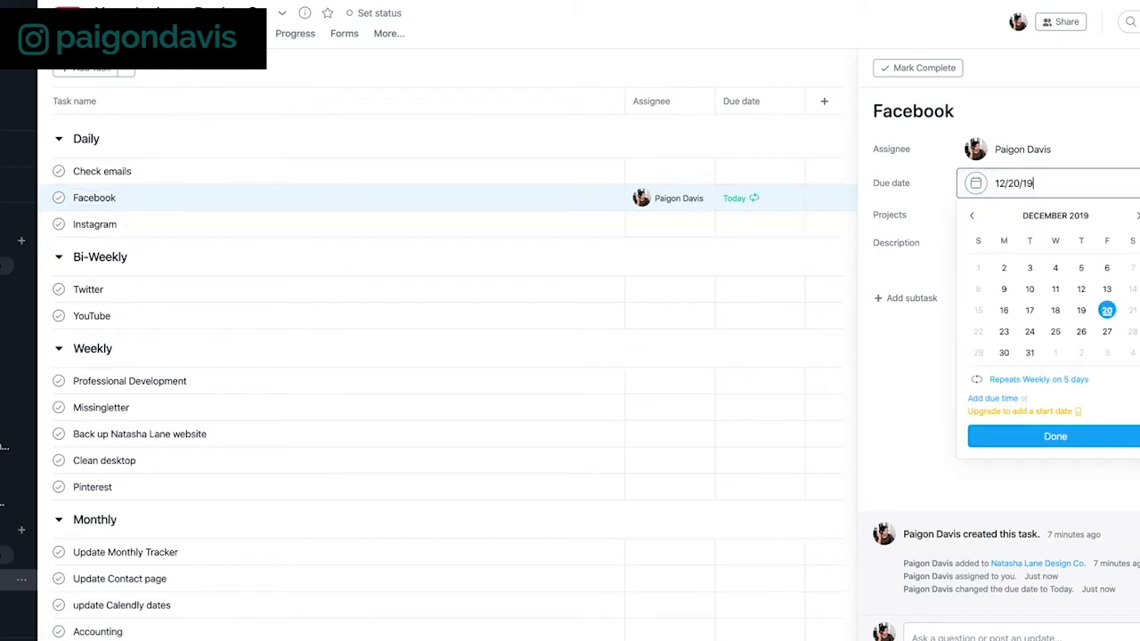
- Add a due time of 4:00pm to the Facebook task
left_click(1005, 401)
left_click(1008, 403)
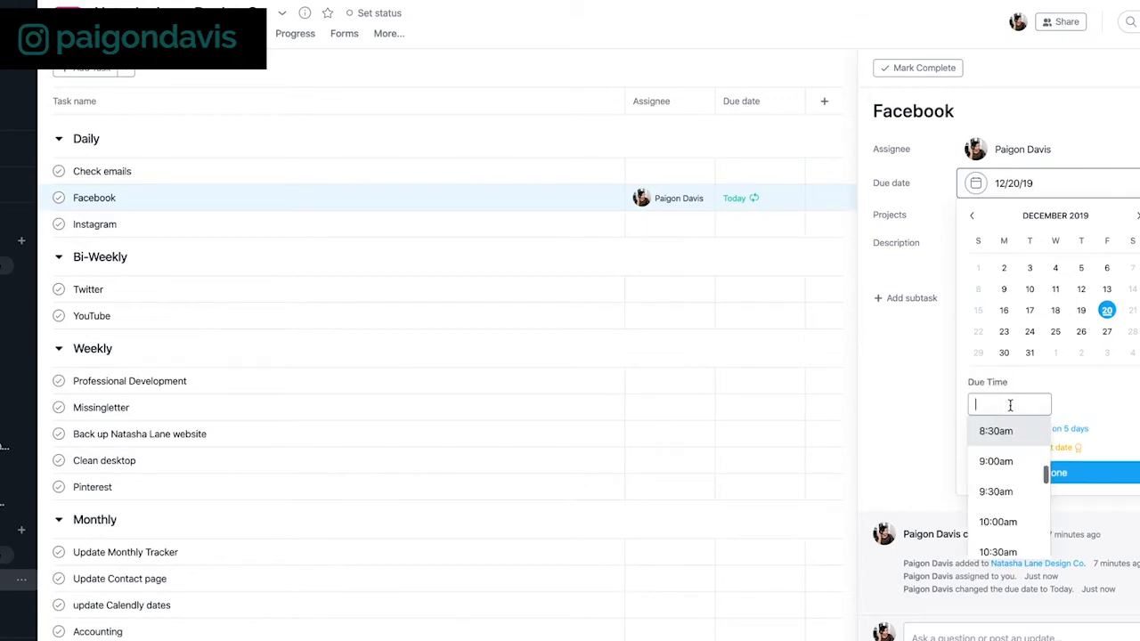
scroll(1016, 488, "down", 5)
scroll(1015, 488, "down", 3)
left_click(1021, 463)
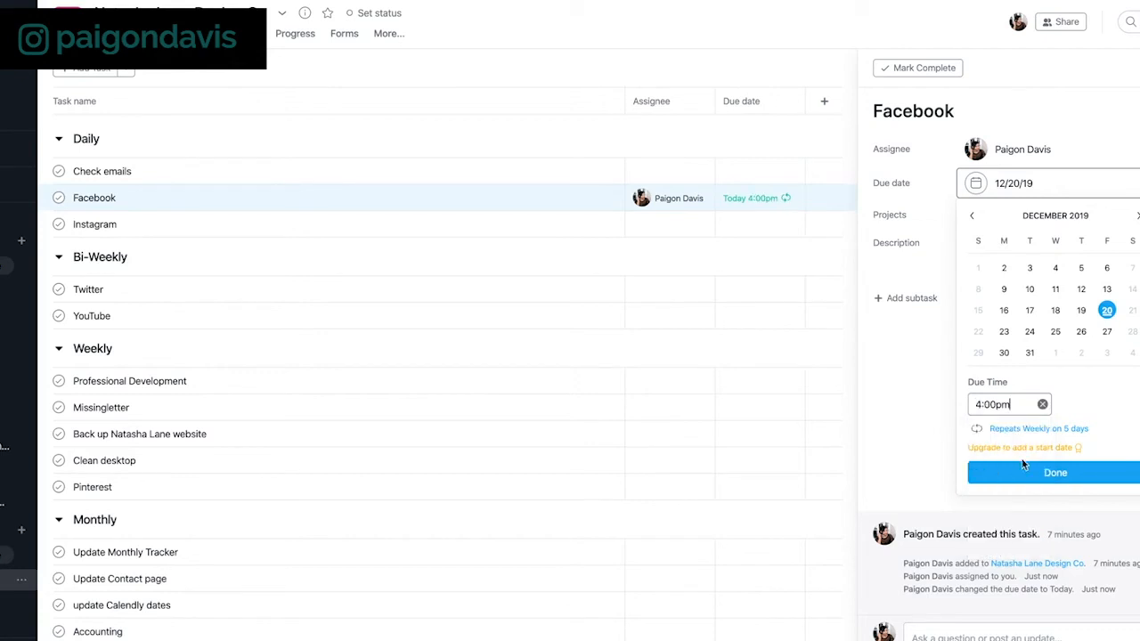
left_click(1113, 471)
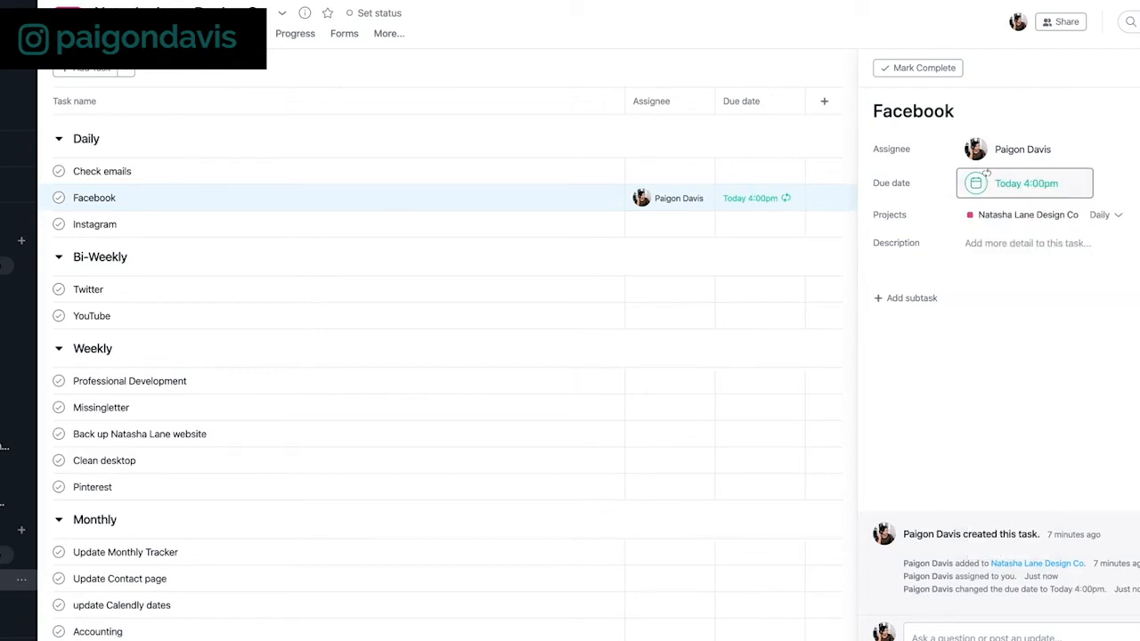
- Remove the due time from the Facebook task
left_click(1026, 187)
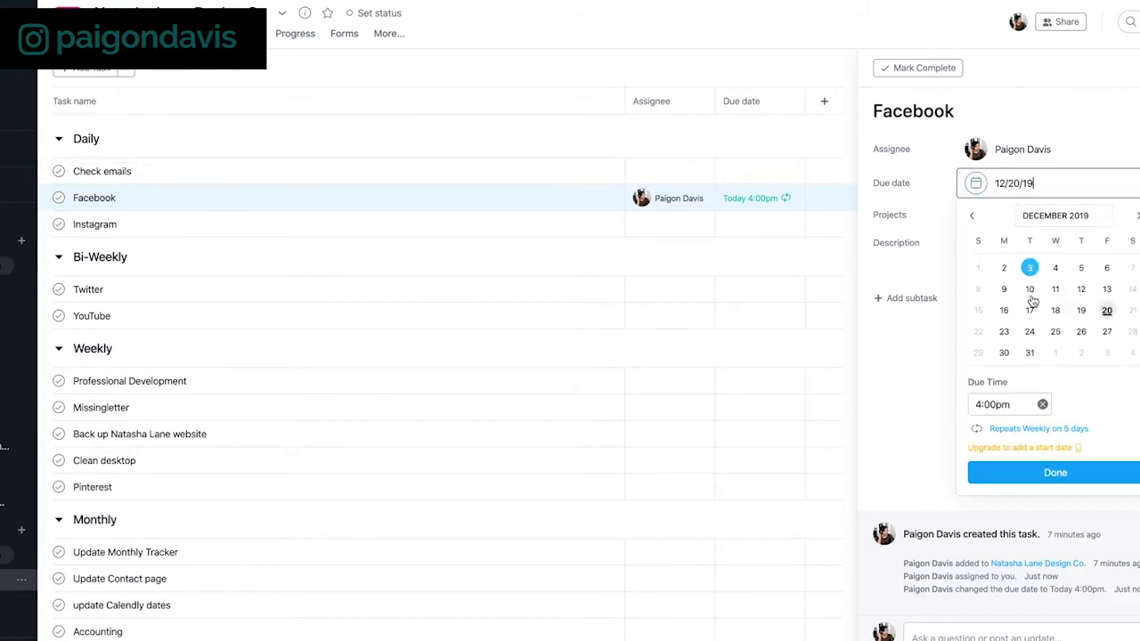
left_click(1042, 404)
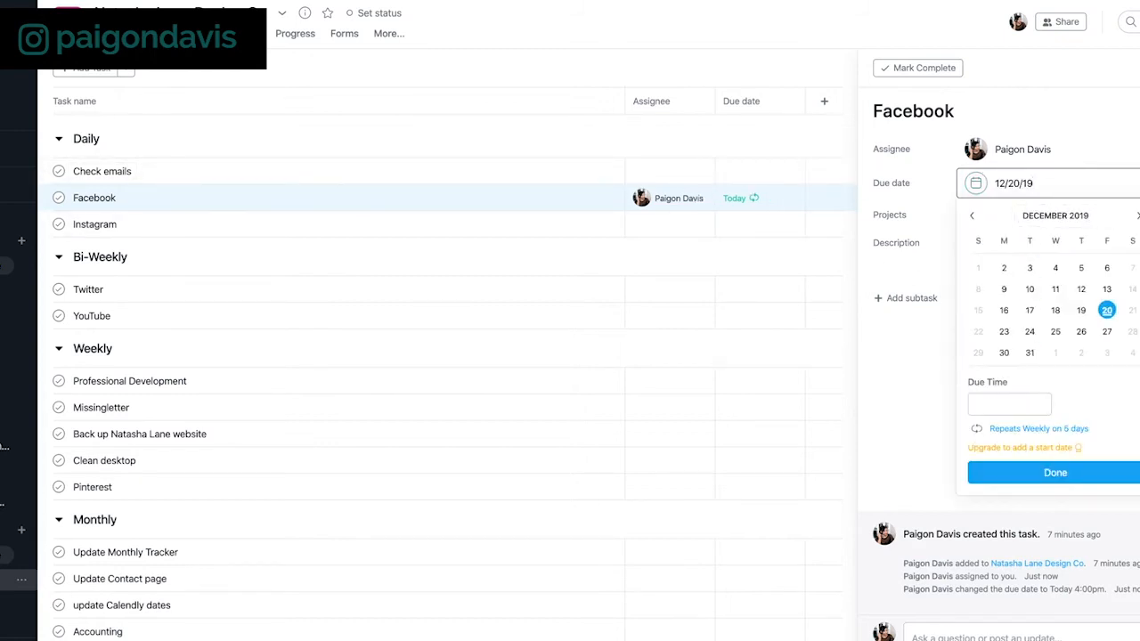
left_click(1113, 472)
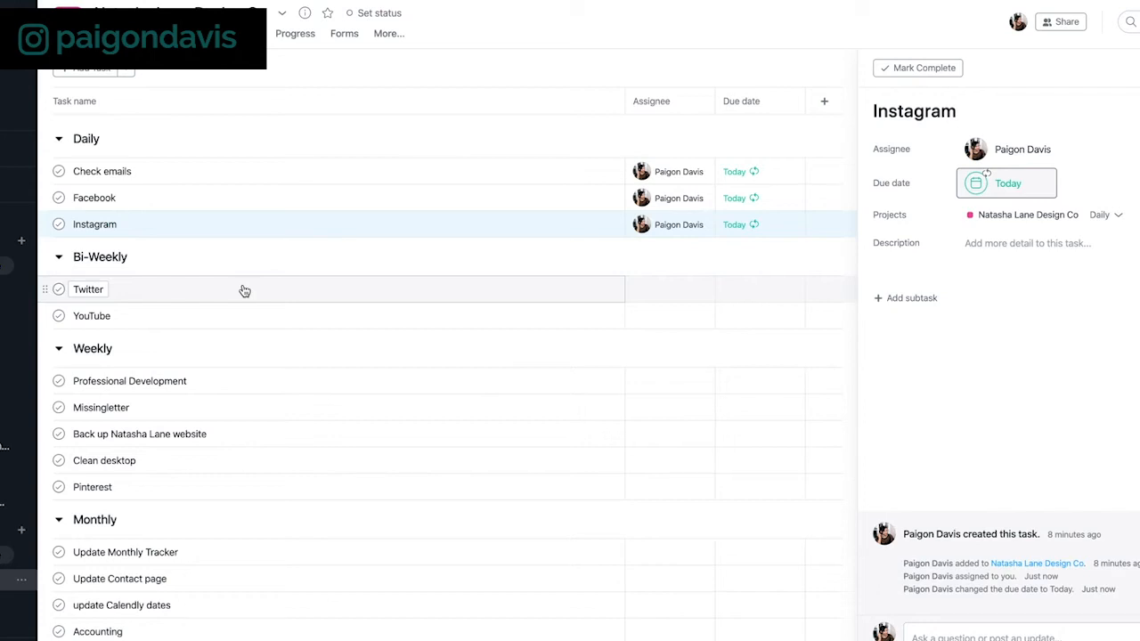
- Assign the Twitter task in the Bi-Weekly section to yourself with a repeating due date of December 20, 2019
left_click(245, 291)
left_click(1006, 182)
left_click(1057, 385)
- Set the Twitter task to repeat periodically, 14 days after completion
left_click(1024, 382)
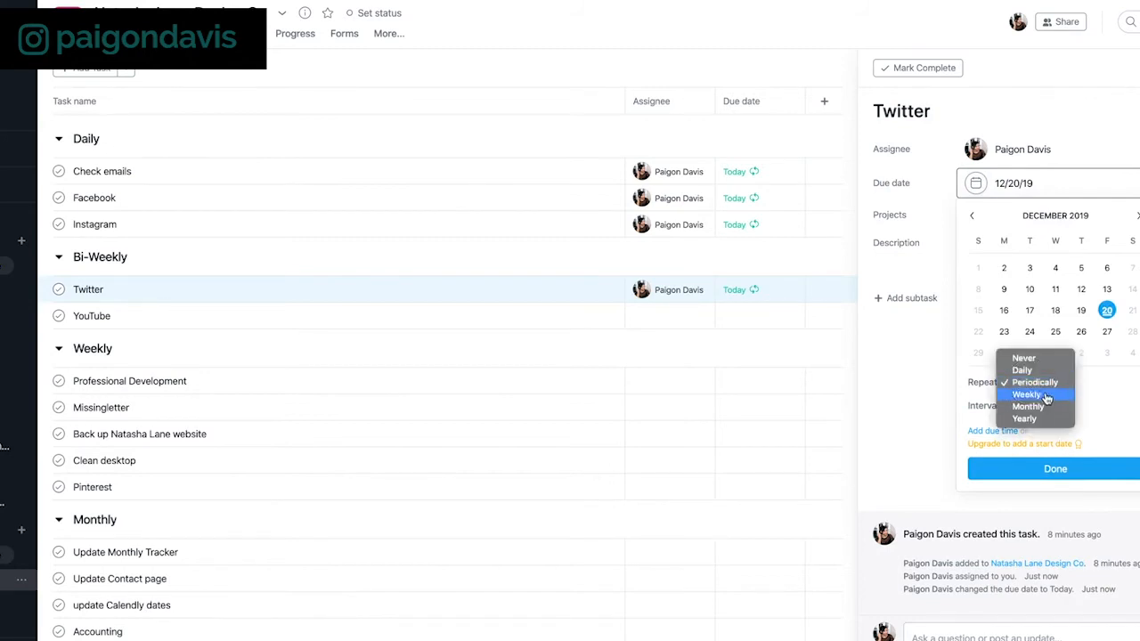
left_click(1047, 384)
left_click(1014, 407)
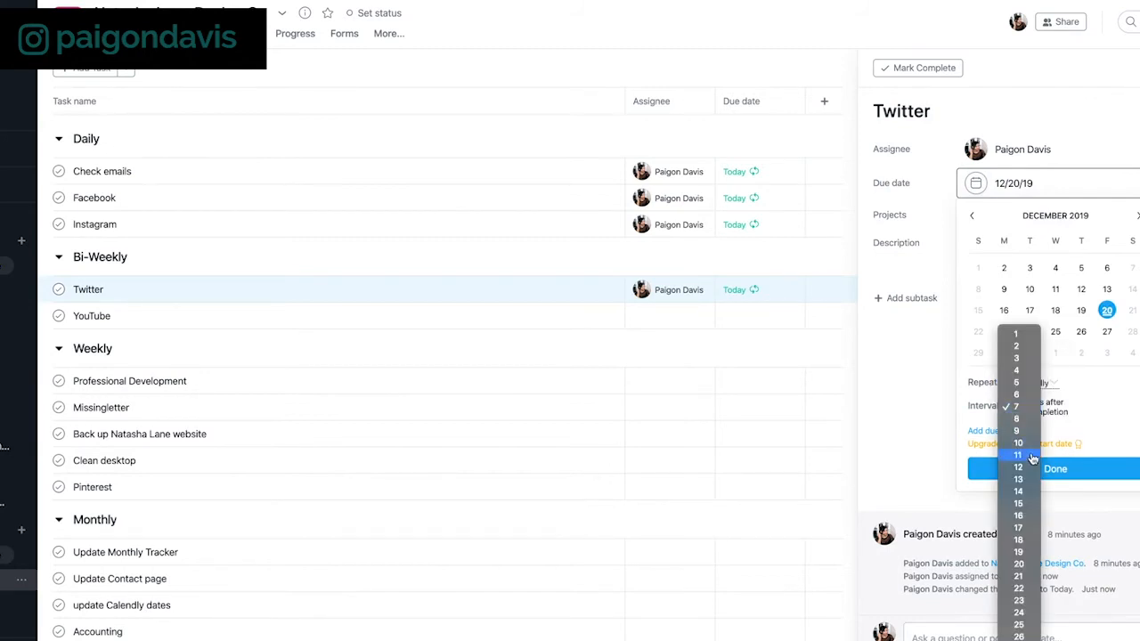
left_click(1029, 494)
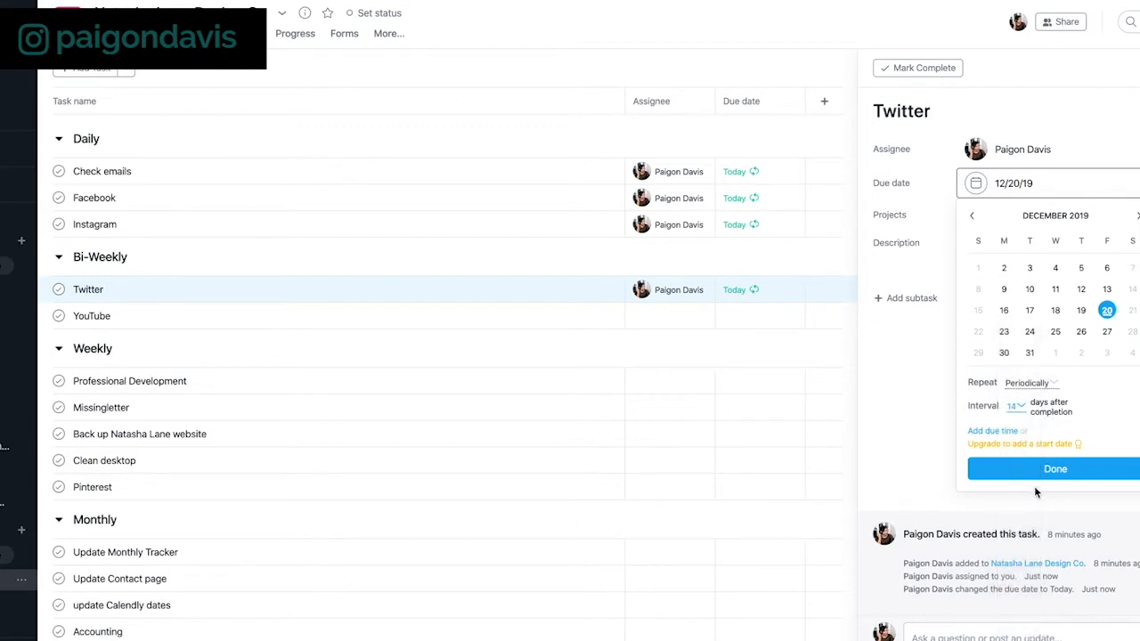
left_click(1035, 470)
- Change the Twitter task's repeat to weekly, every 1 week on Tuesday and Thursday
left_click(739, 289)
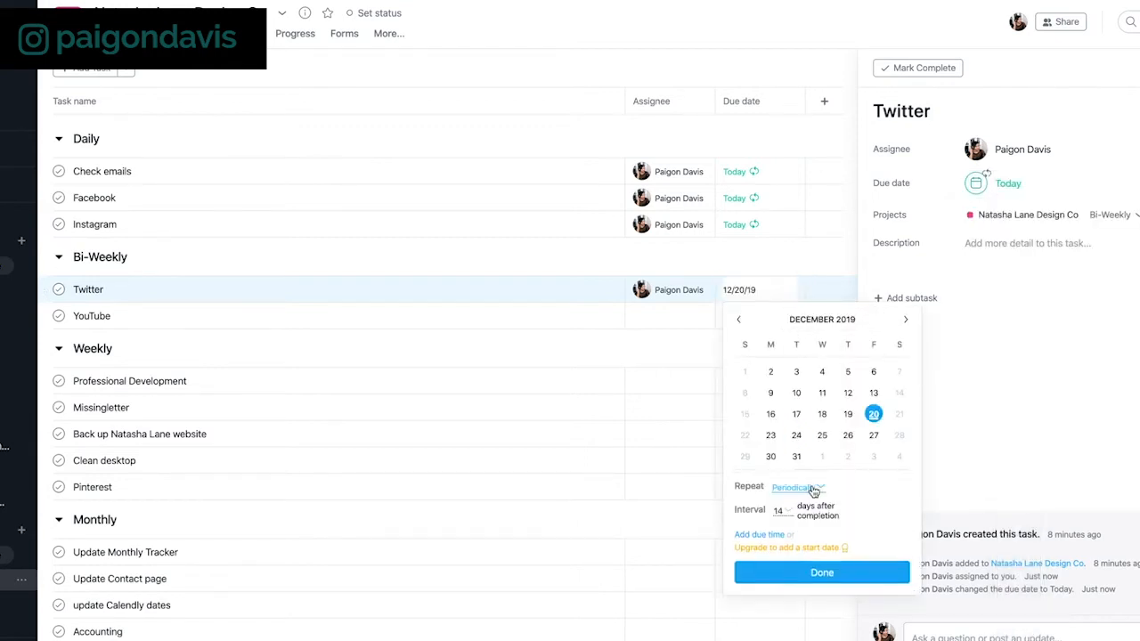
left_click(810, 490)
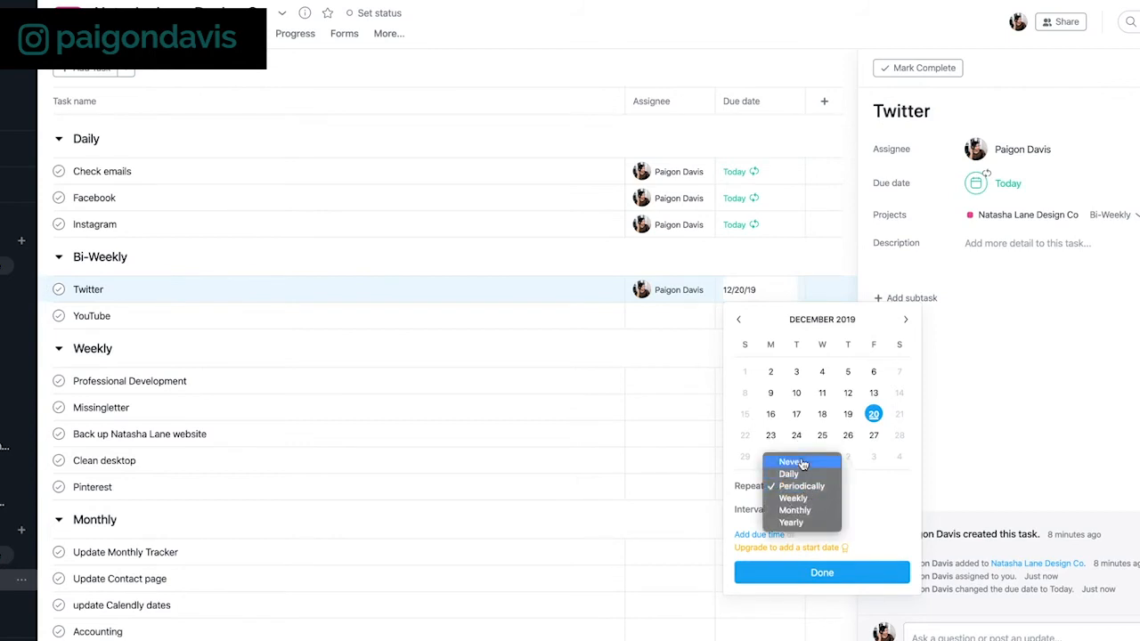
left_click(809, 487)
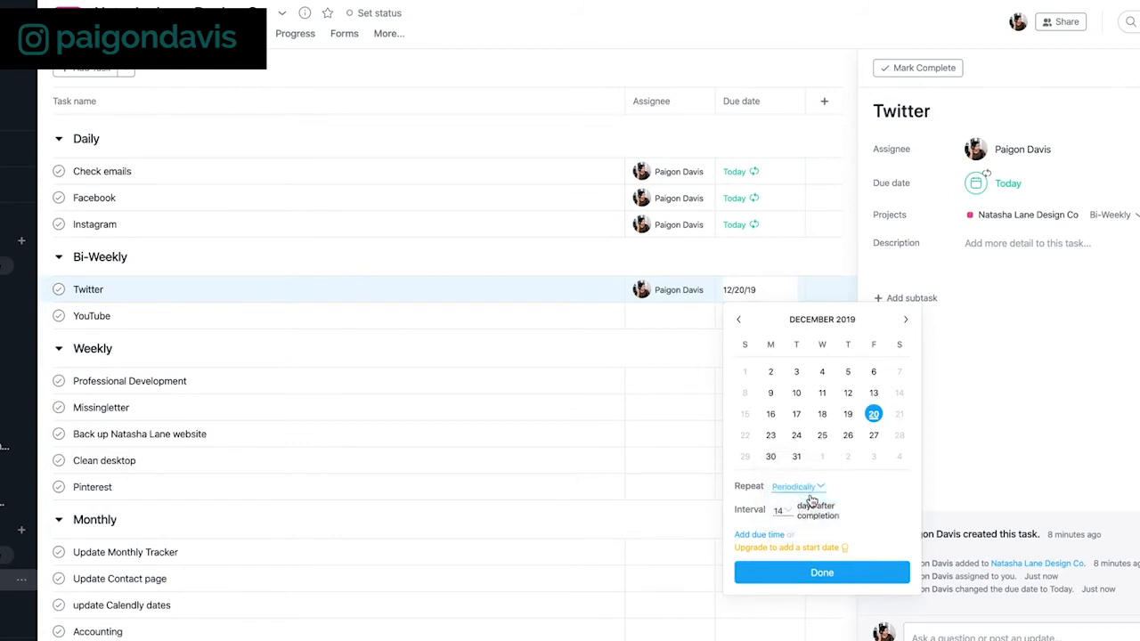
left_click(795, 532)
left_click(846, 532)
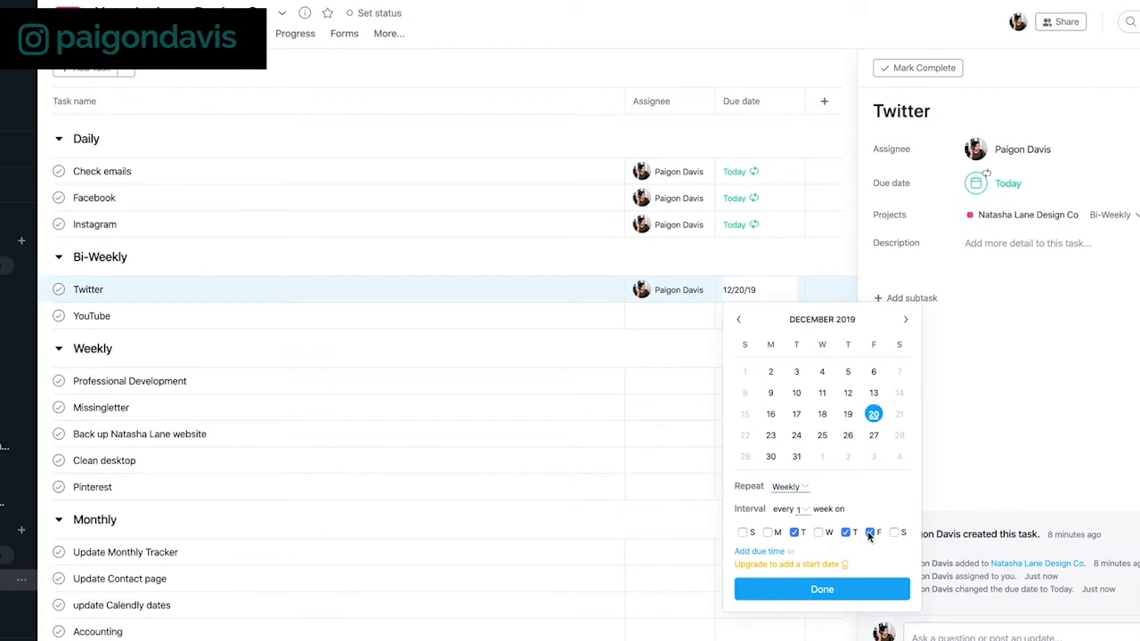
left_click(843, 592)
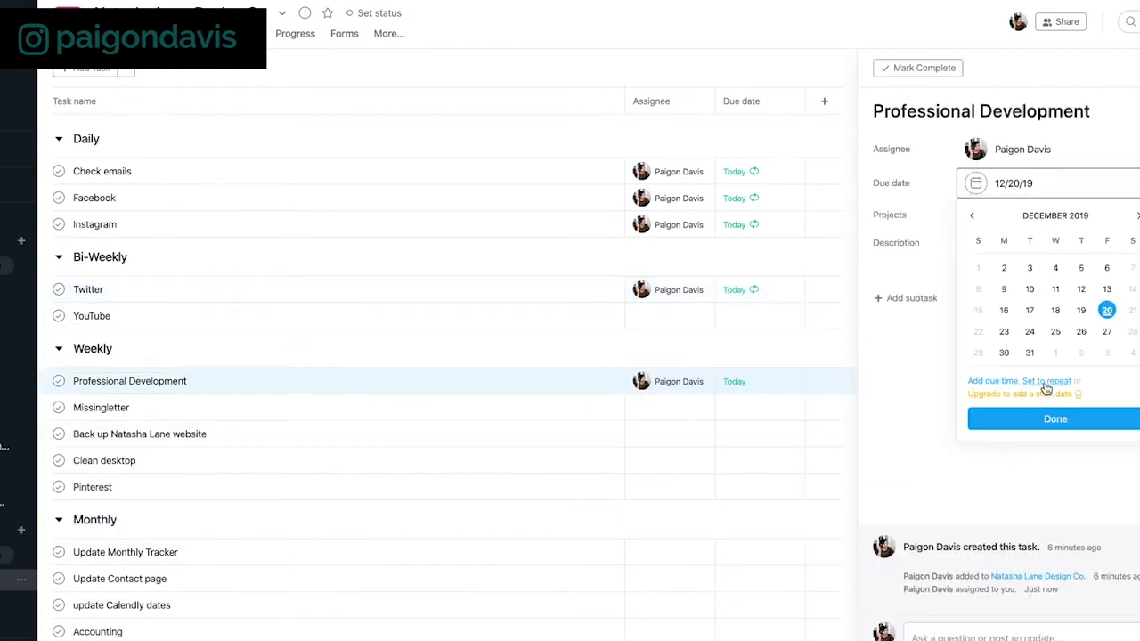
- Set the Professional Development task to repeat weekly, every 1 week on Friday
left_click(1014, 386)
left_click(1025, 385)
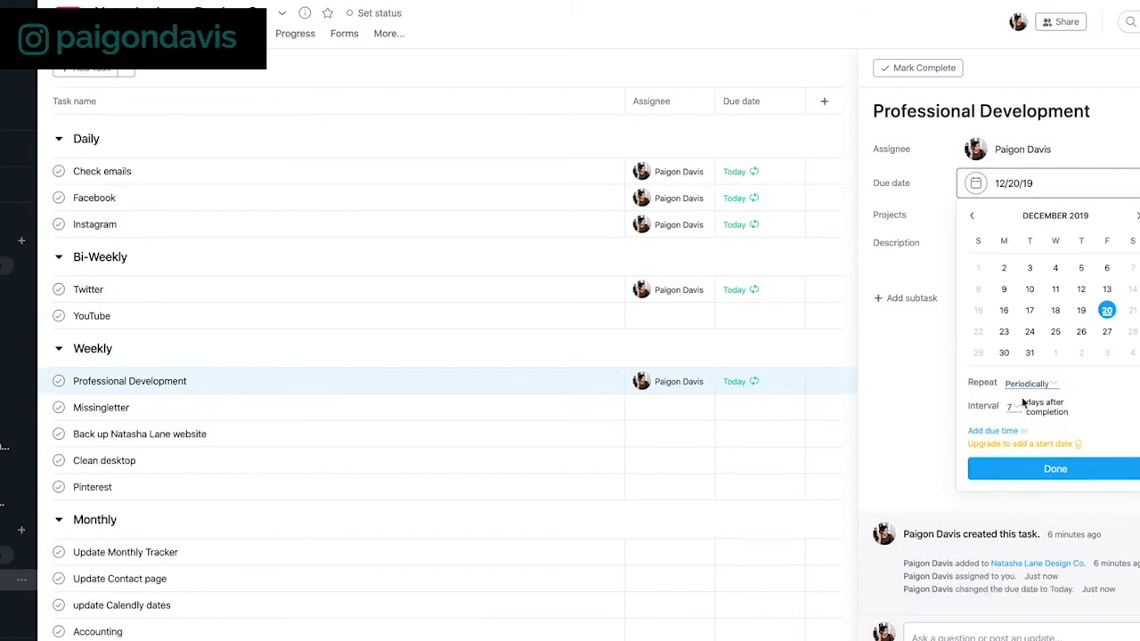
left_click(1027, 384)
left_click(1022, 396)
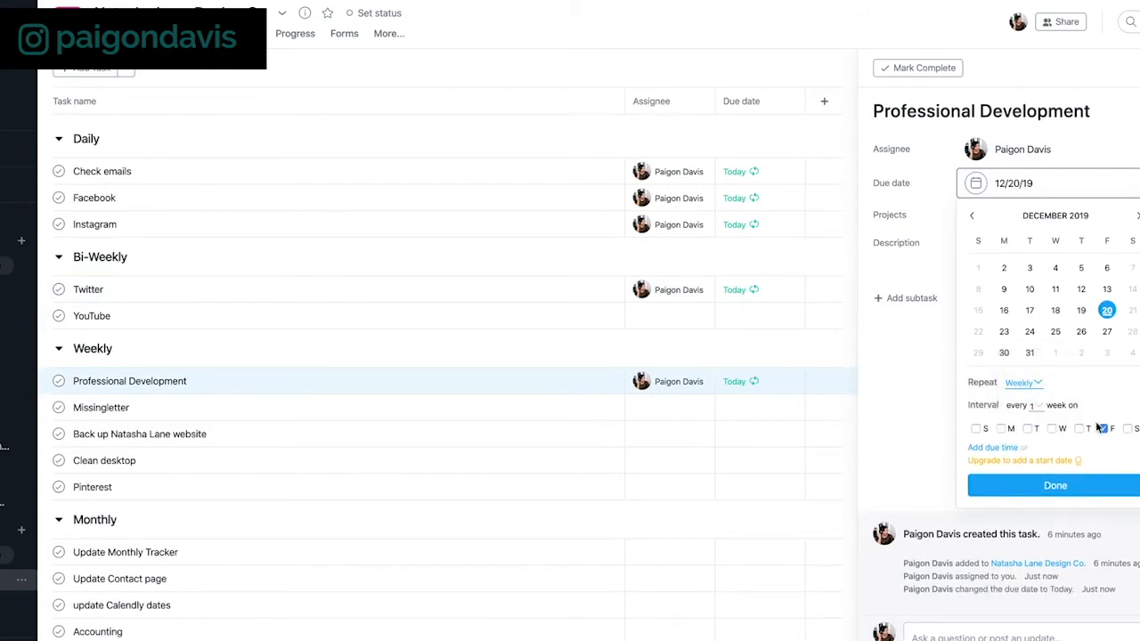
left_click(1078, 488)
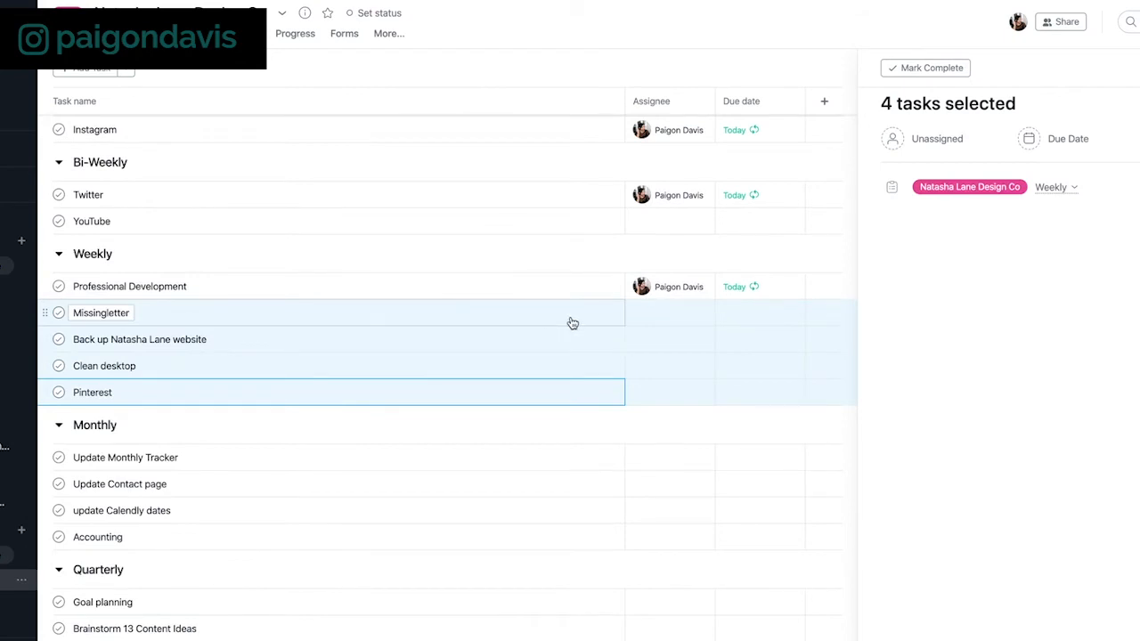
- Assign the other four Weekly tasks to yourself, due December 20, 2019, repeating weekly, every 1 week on Friday
scroll(572, 322, "up", 1)
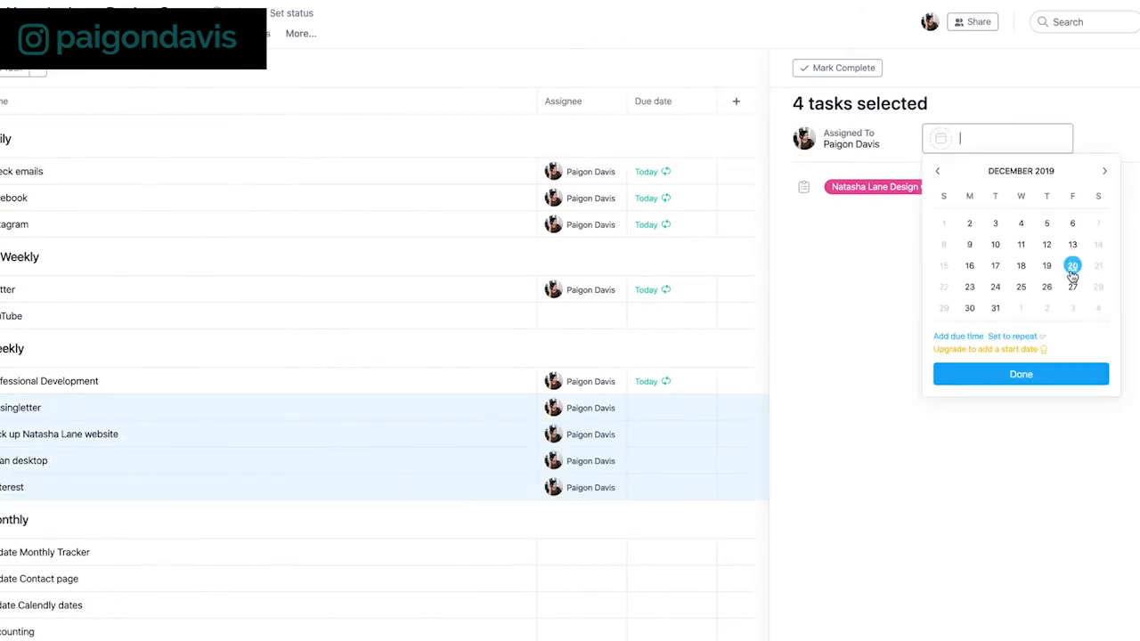
left_click(1072, 267)
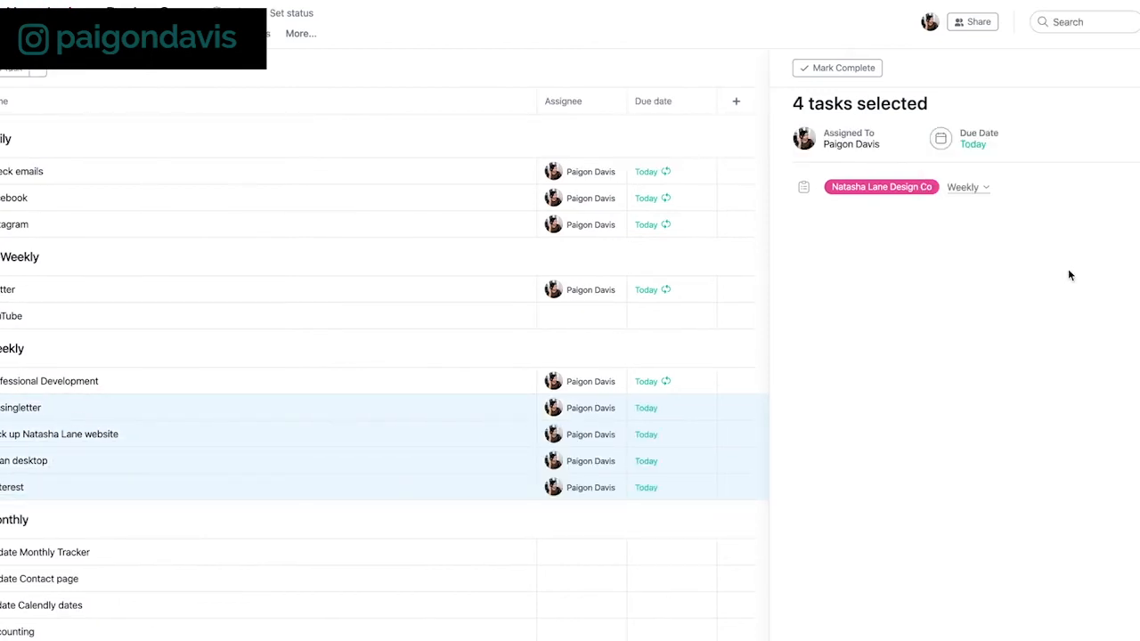
left_click(968, 139)
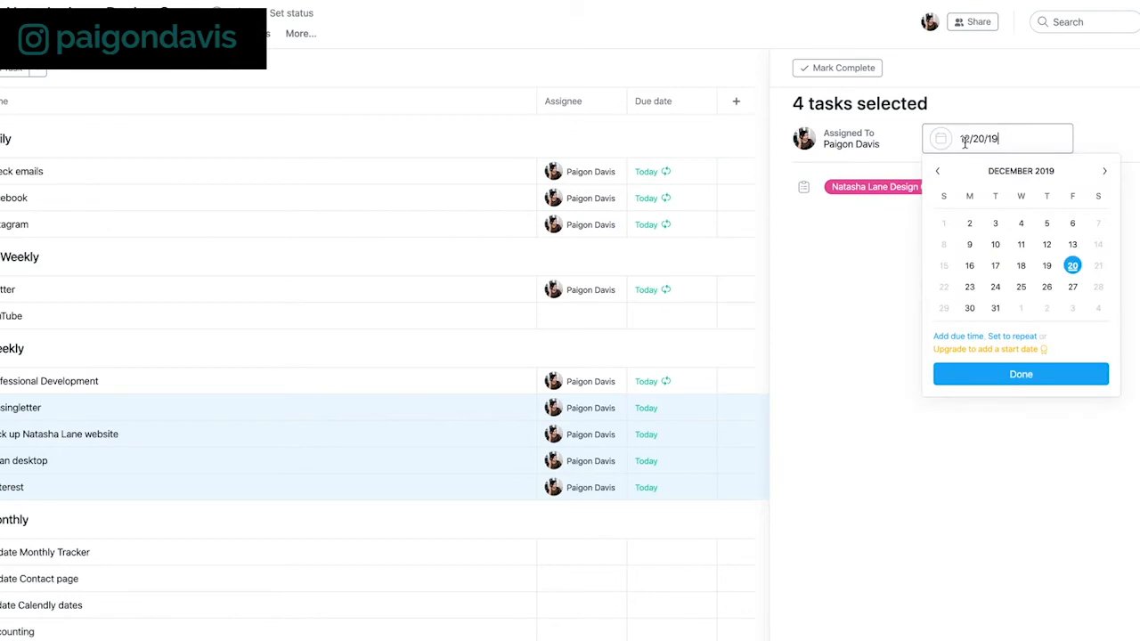
left_click(1010, 337)
left_click(1015, 340)
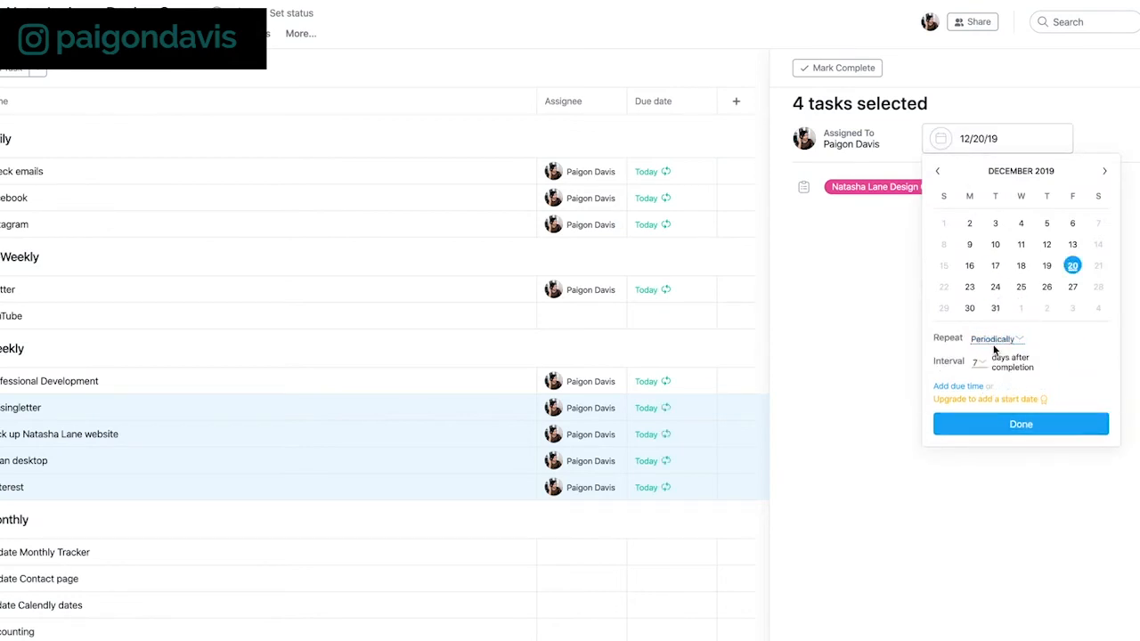
left_click(996, 339)
left_click(1009, 349)
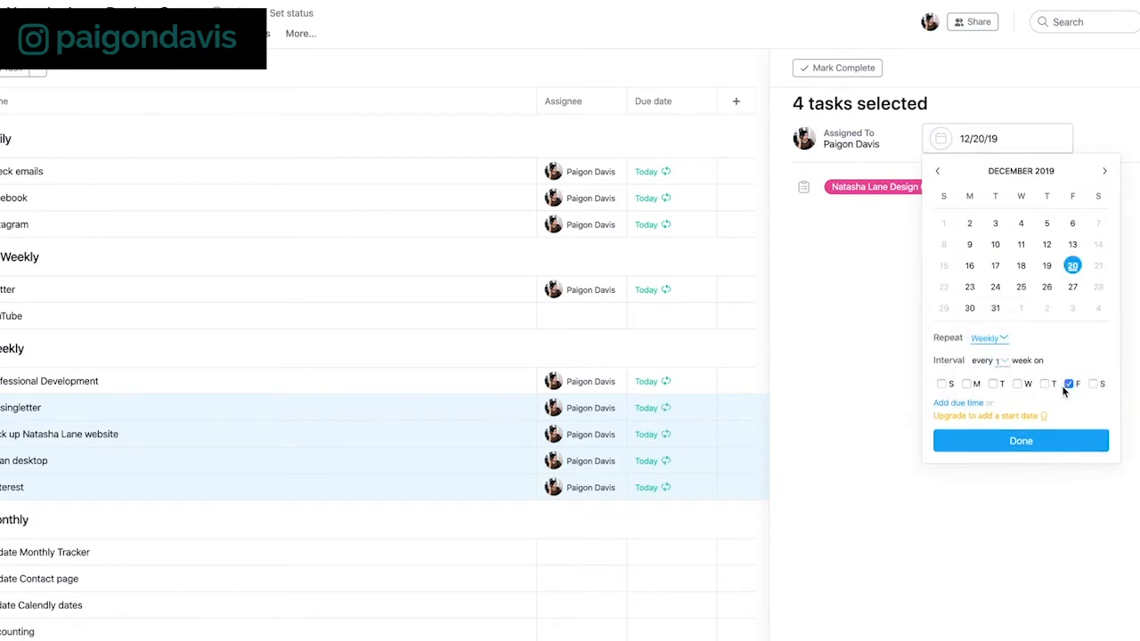
left_click(1083, 440)
- Set the Update Monthly Tracker task to repeat monthly, every 1 month on the last day of the month
scroll(326, 361, "down", 1)
scroll(414, 361, "down", 1)
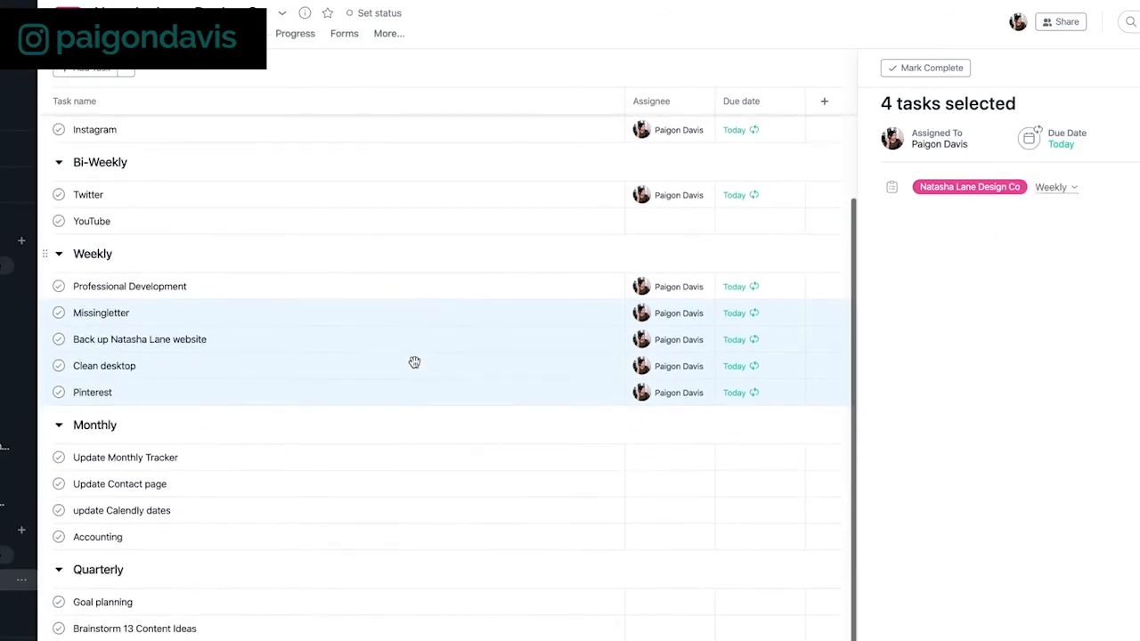
left_click(449, 466)
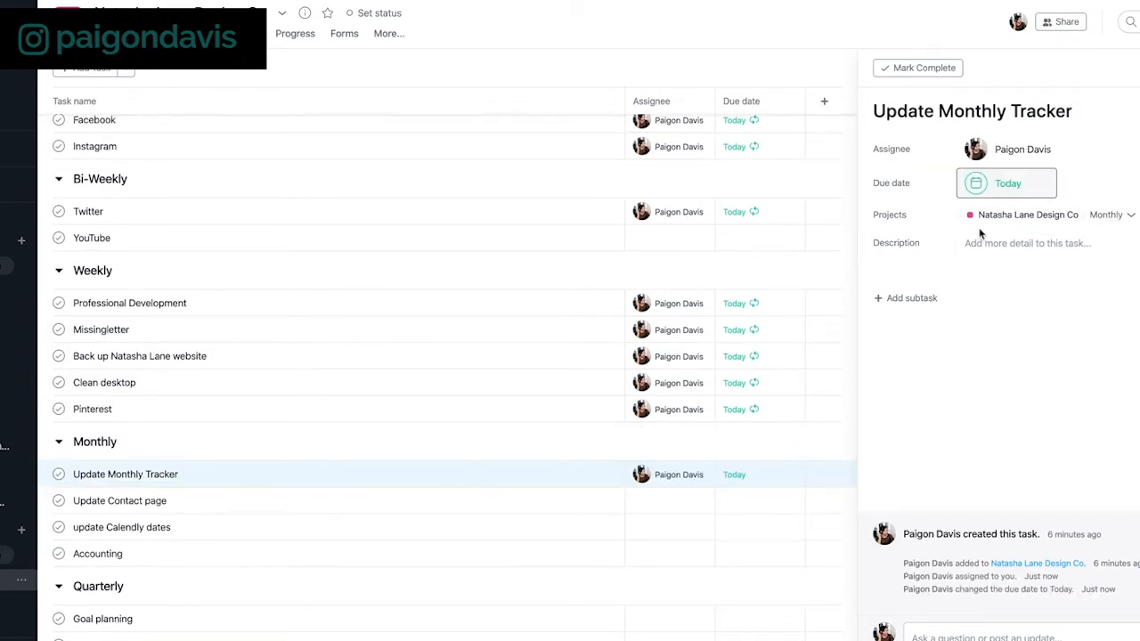
left_click(1038, 183)
left_click(1043, 383)
left_click(1075, 382)
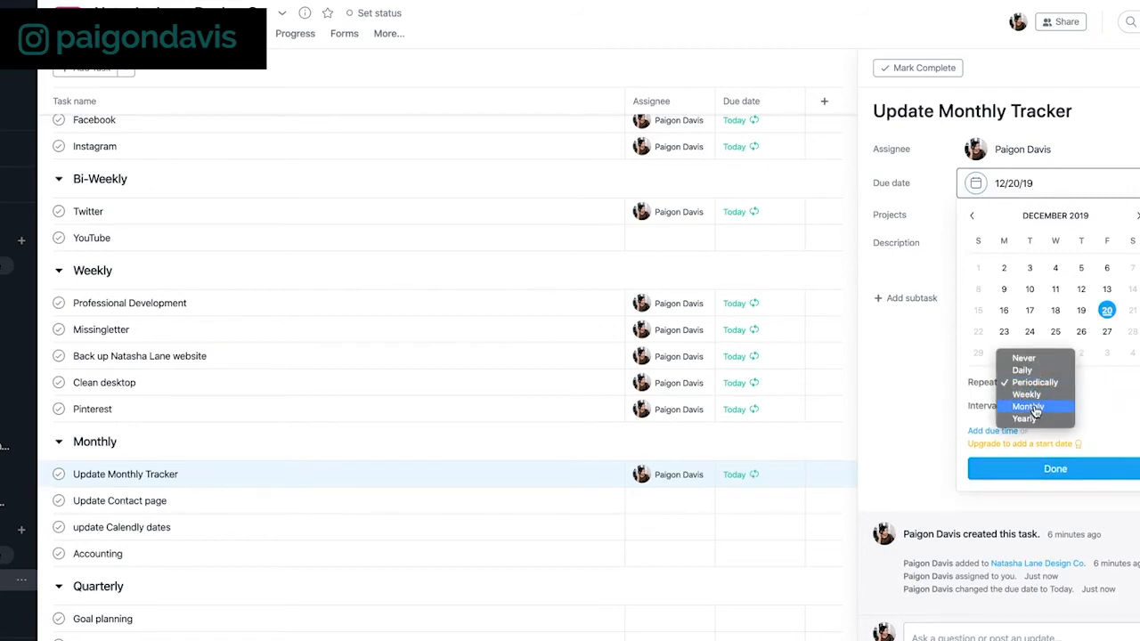
left_click(1028, 406)
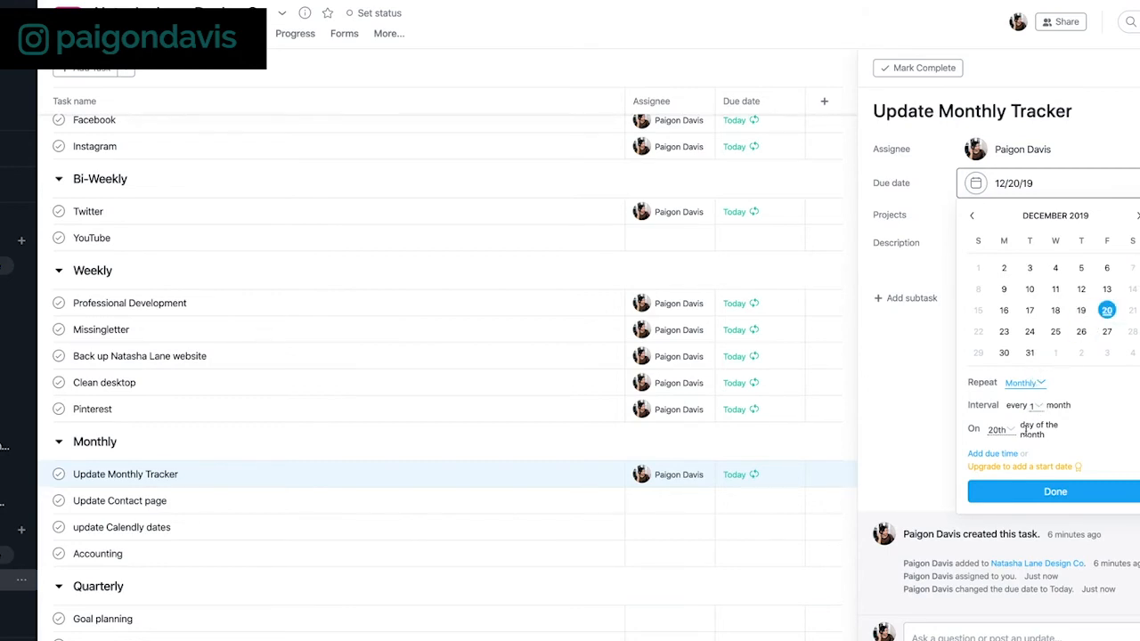
left_click(996, 433)
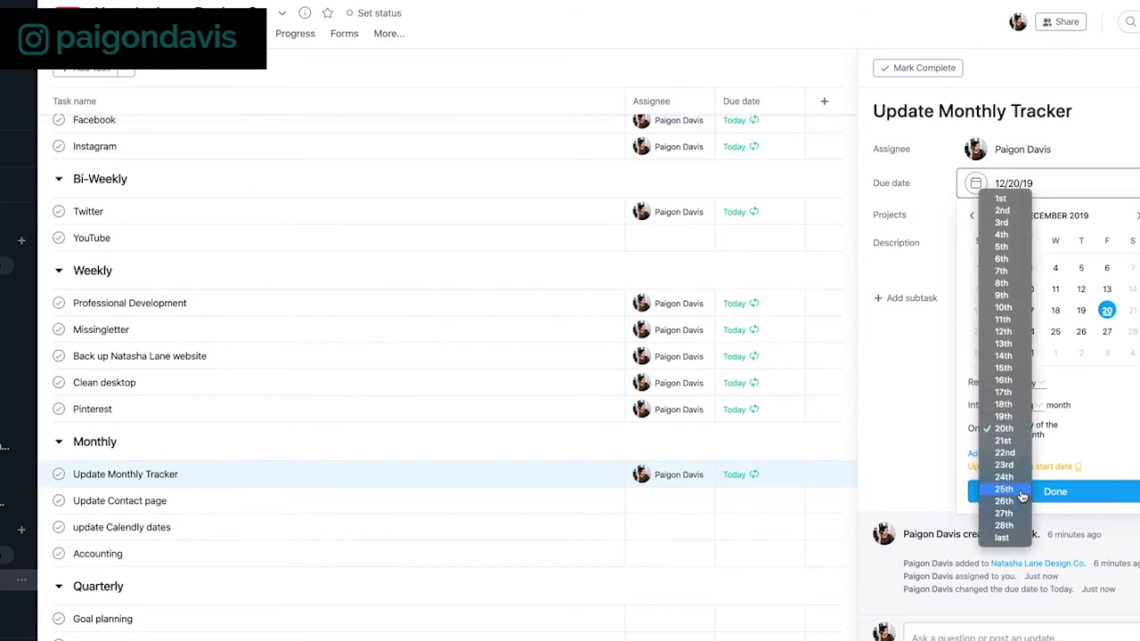
left_click(1018, 538)
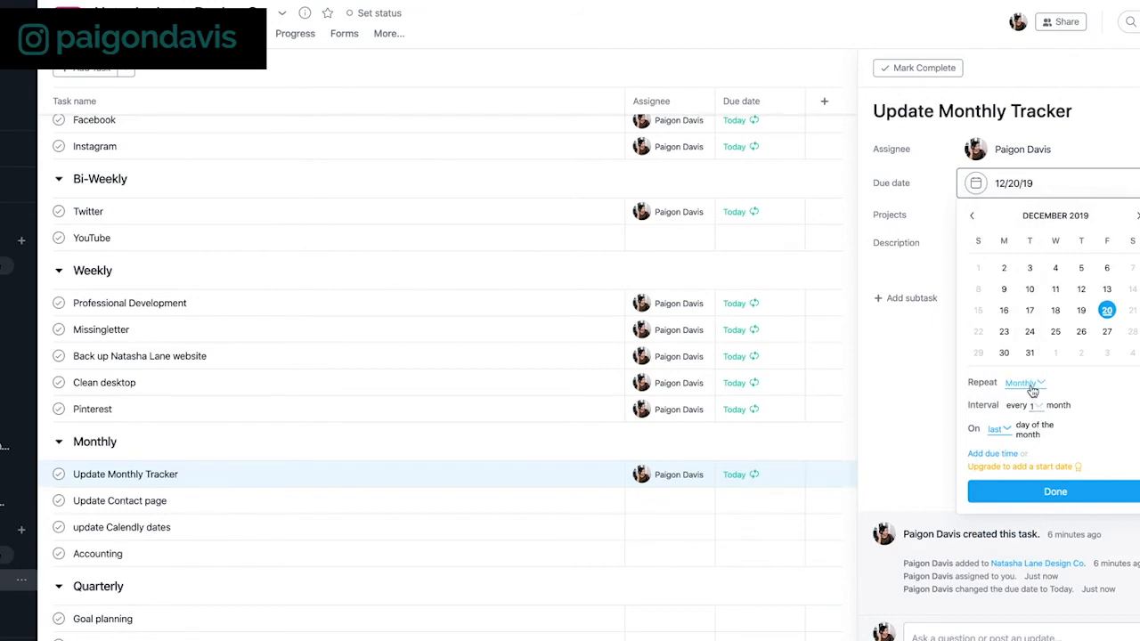
- Readjust the Update Monthly Tracker task's repeat frequency, trying weekly on Friday, and save the due date settings
left_click(1032, 390)
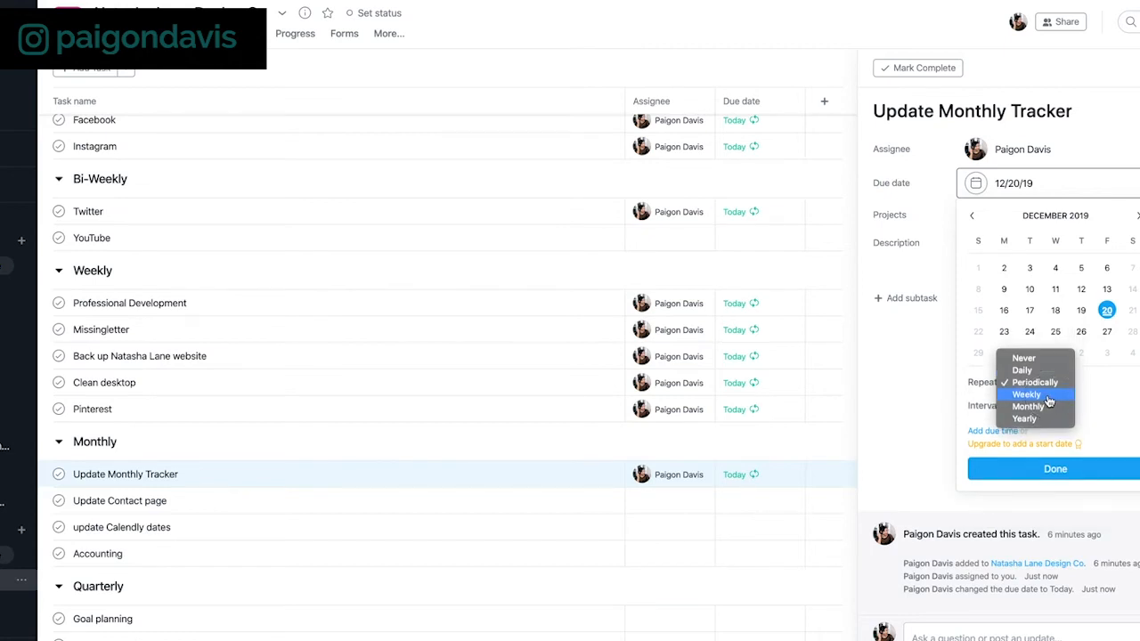
left_click(1047, 395)
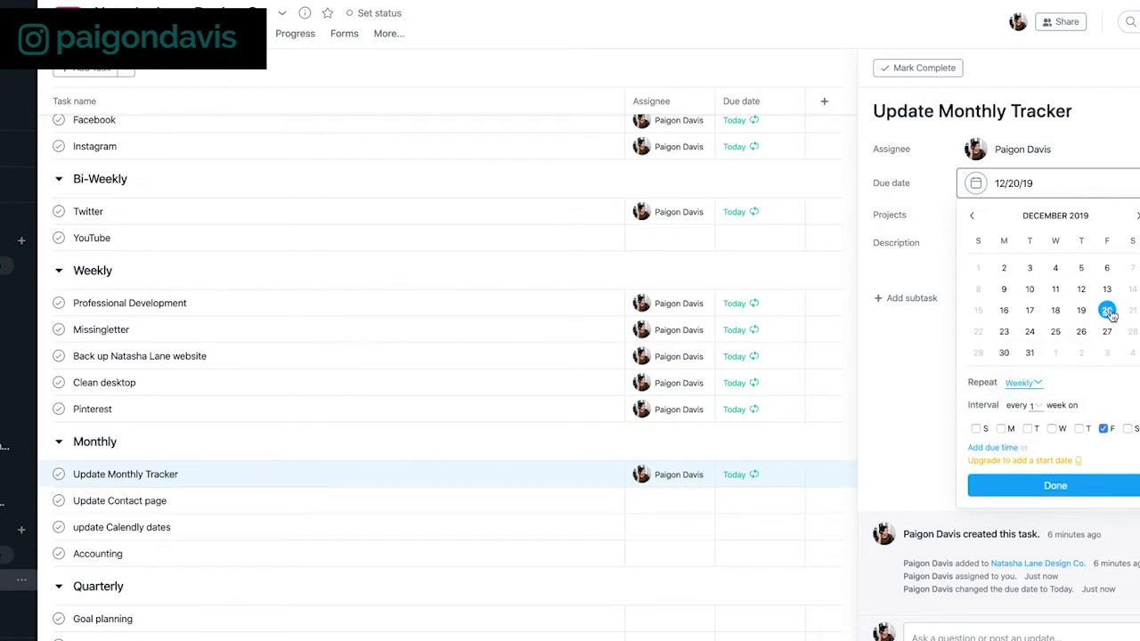
left_click(1023, 383)
left_click(1100, 388)
left_click(1033, 405)
left_click(1040, 442)
left_click(1104, 491)
- Assign the five tasks from Update Contact page through Brainstorm 13 Content Ideas to yourself with a repeating due date of today
left_click(408, 511)
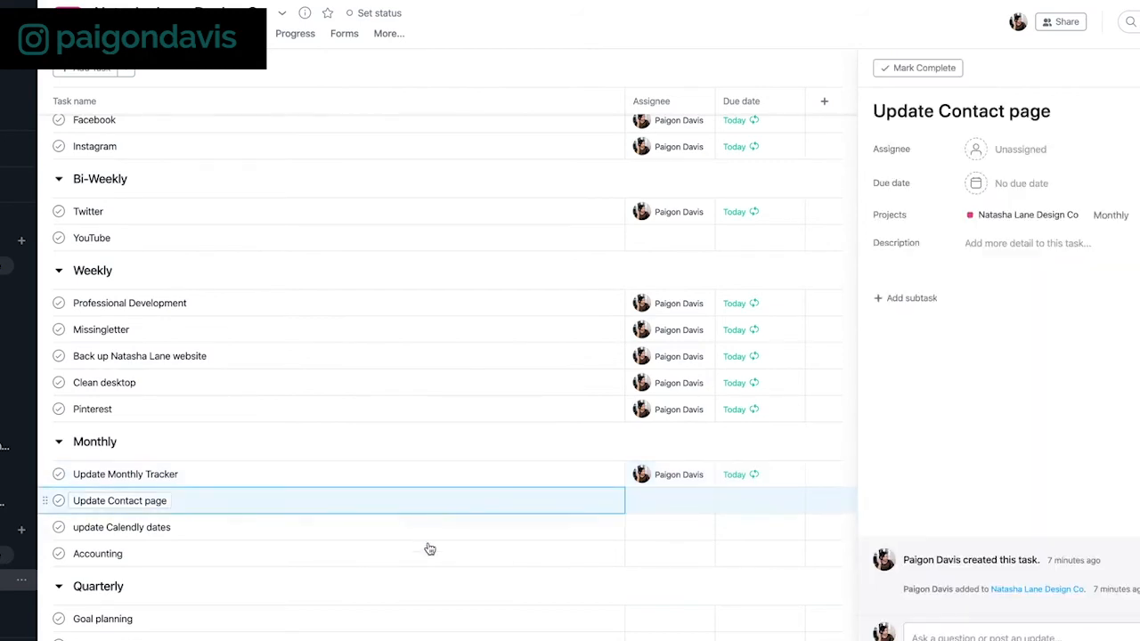
scroll(458, 579, "down", 1)
left_click(446, 629, "shift")
left_click(1033, 140)
left_click(1097, 337)
left_click(1094, 339)
left_click(1092, 363)
left_click(1105, 424)
- Mark the Daily tasks Check emails, Facebook and Instagram complete, and collapse the Bi-Weekly section
scroll(525, 254, "up", 2)
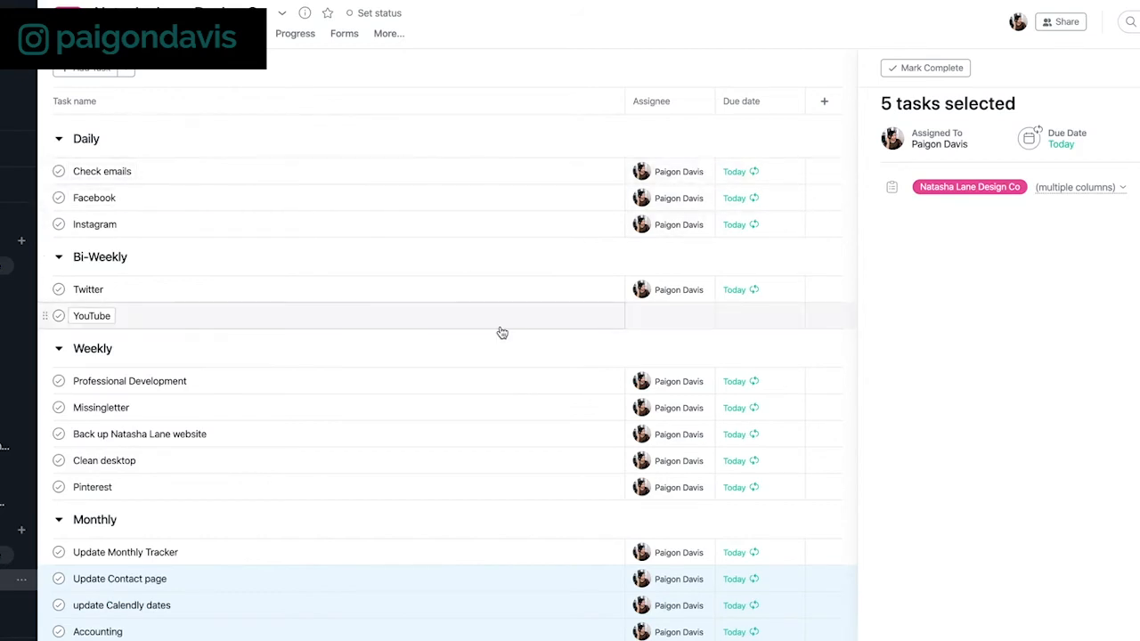
scroll(502, 332, "down", 2)
scroll(502, 331, "up", 2)
left_click(58, 171)
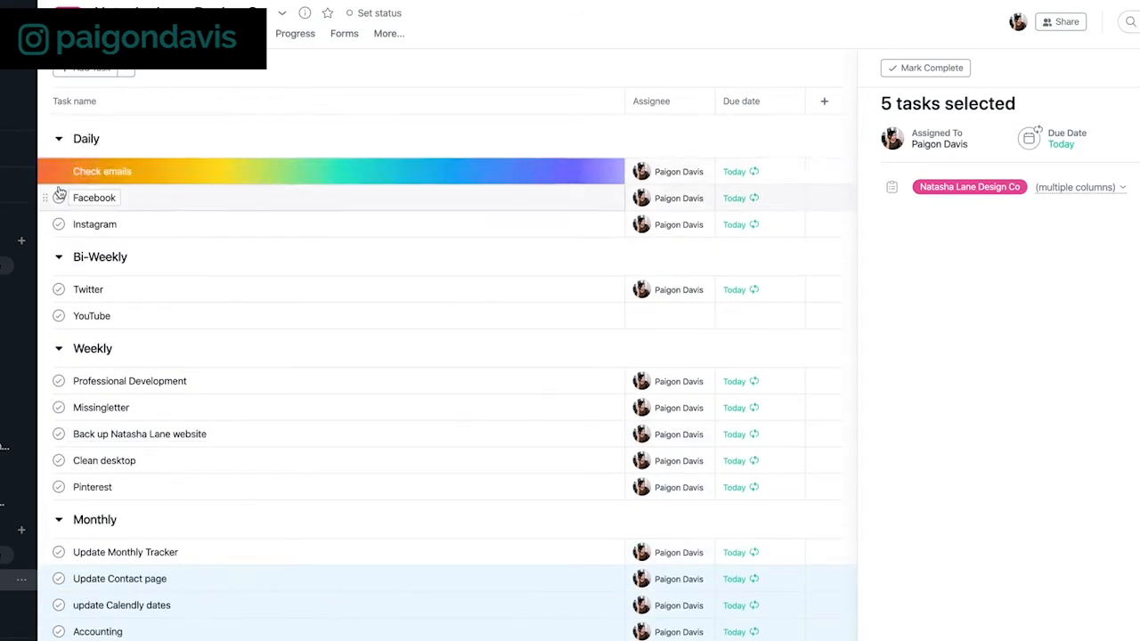
left_click(58, 171)
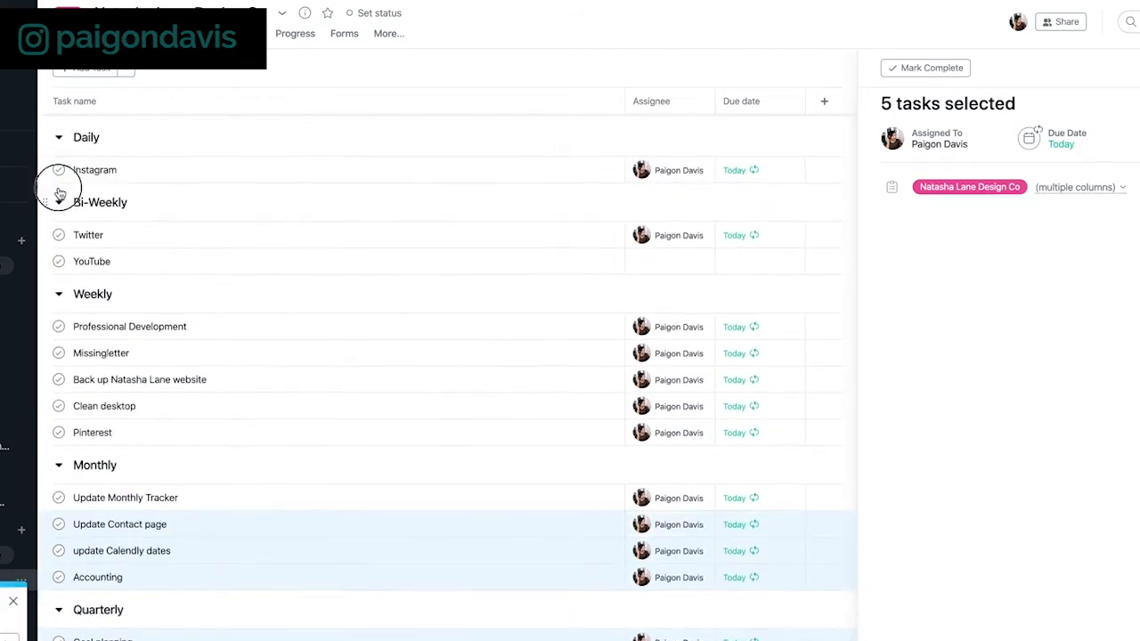
left_click(59, 199)
left_click(58, 169)
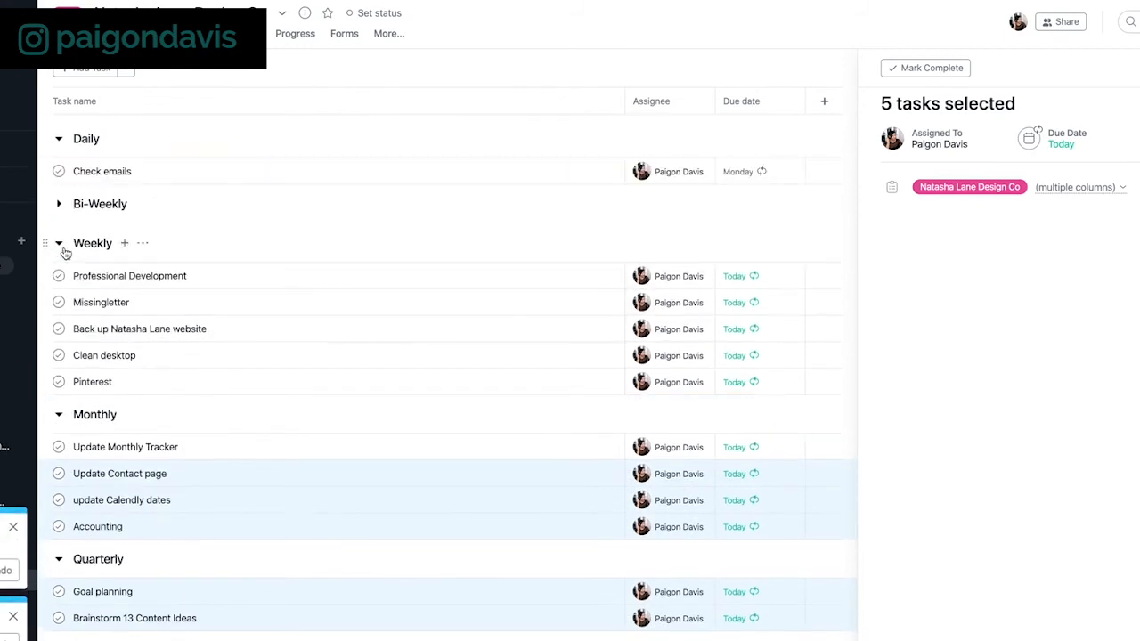
left_click(58, 171)
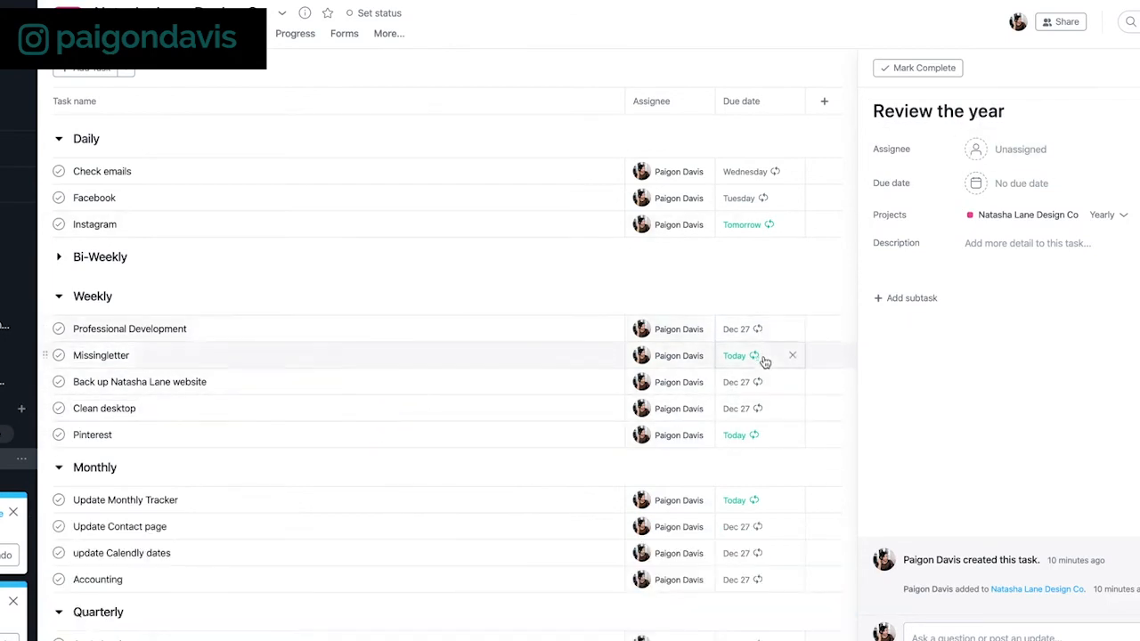
- Create a blank project named Goals in the team that holds Natasha Lane Design Co, with Board as the default view
scroll(750, 534, "down", 1)
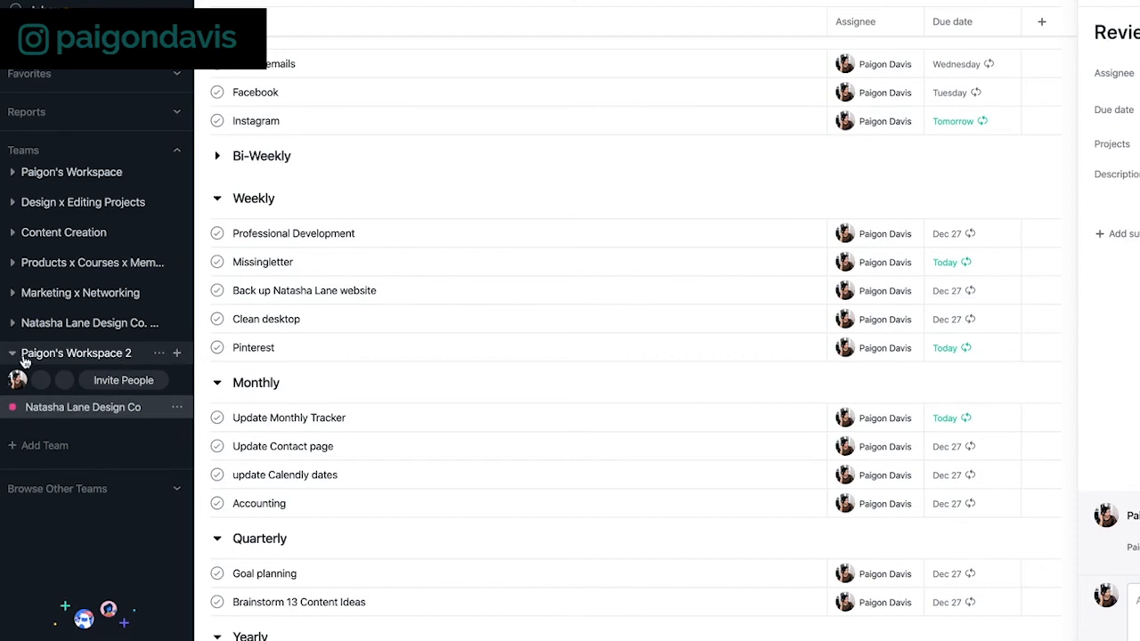
left_click(177, 355)
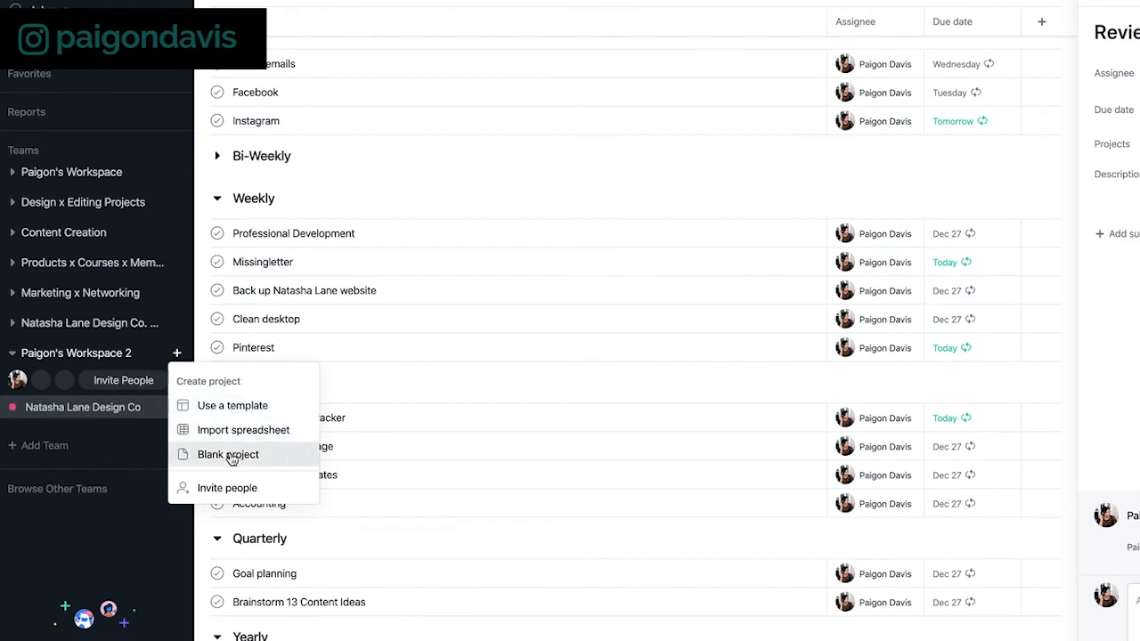
left_click(232, 455)
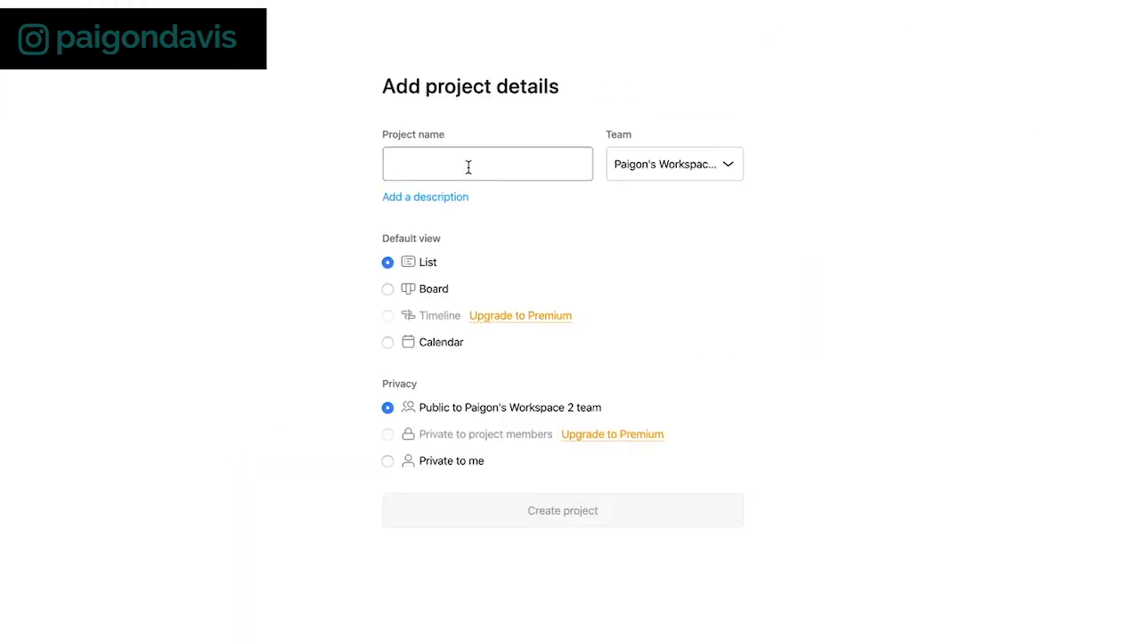
type("Goals")
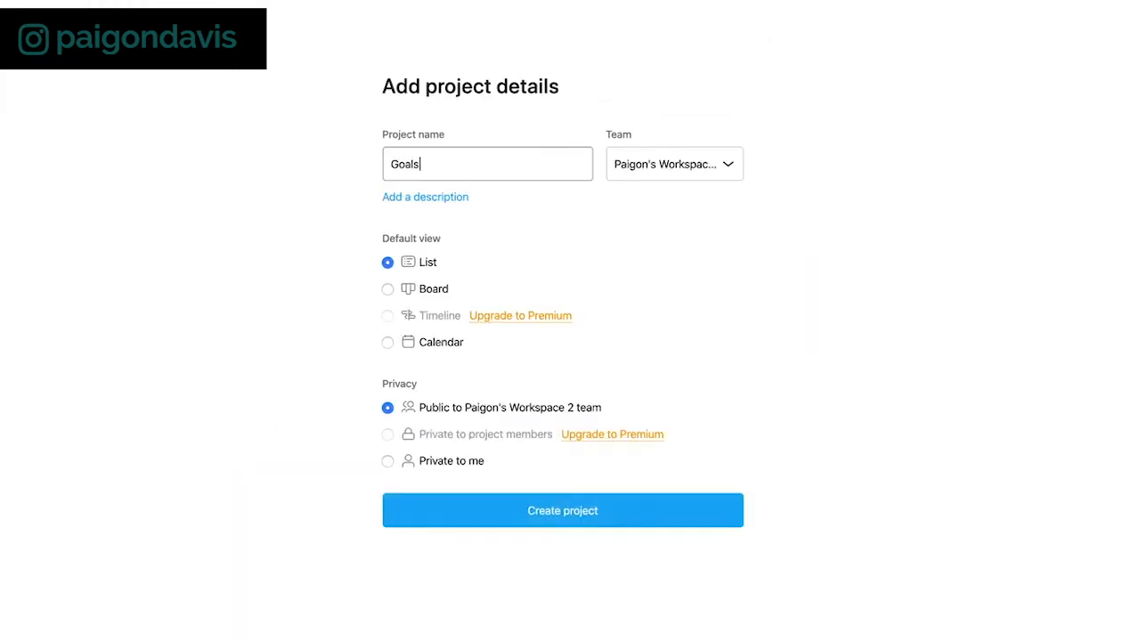
left_click(425, 296)
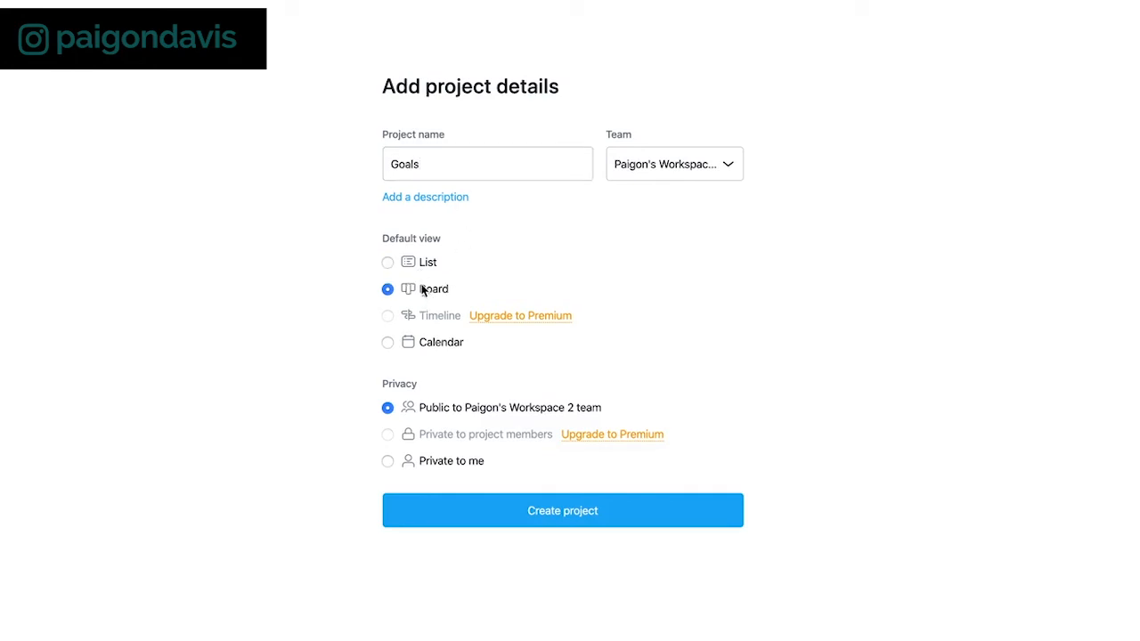
left_click(554, 512)
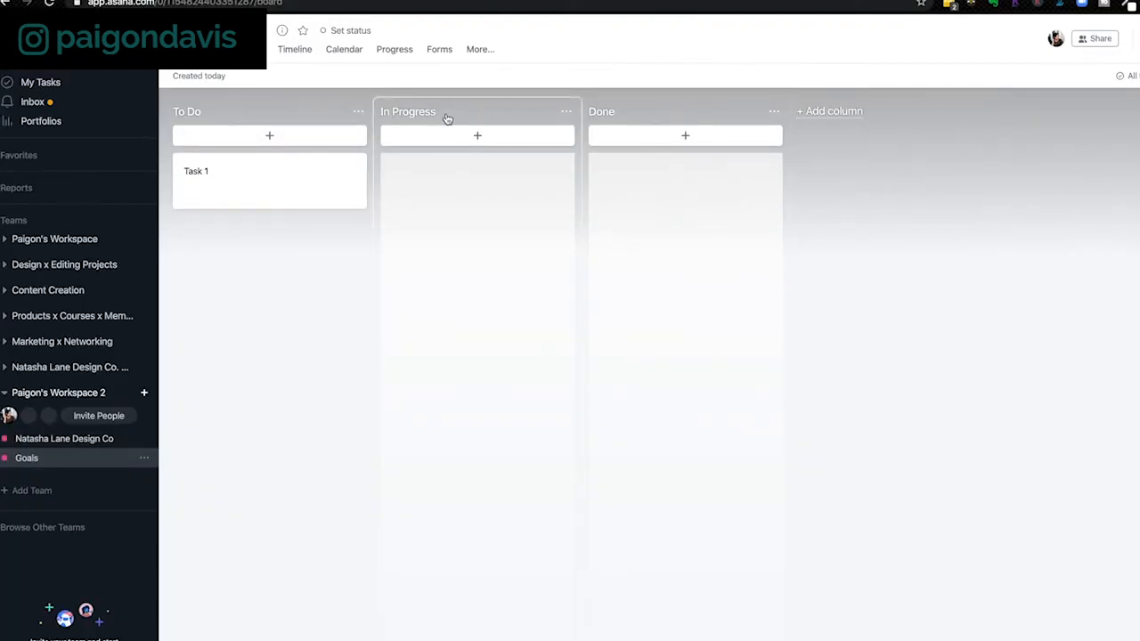
- Rename the In Progress column to "30 days" and the Done column to "60 Days"
left_click(447, 116)
left_click_drag(458, 111, 381, 111)
type("30 days")
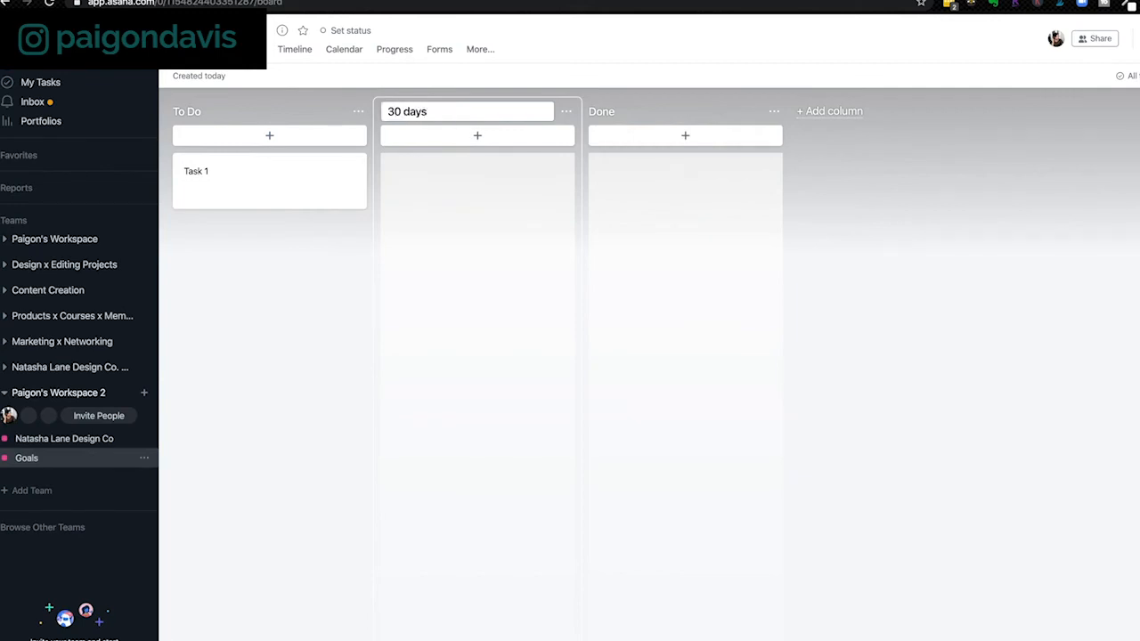
left_click(600, 119)
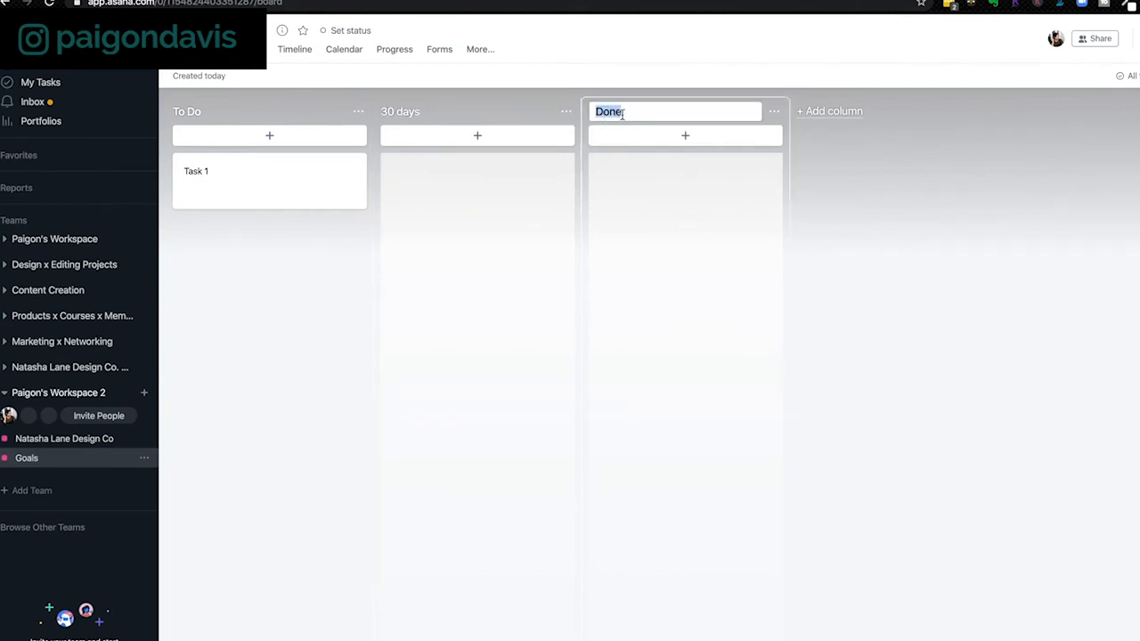
type("60 Days")
key("Return")
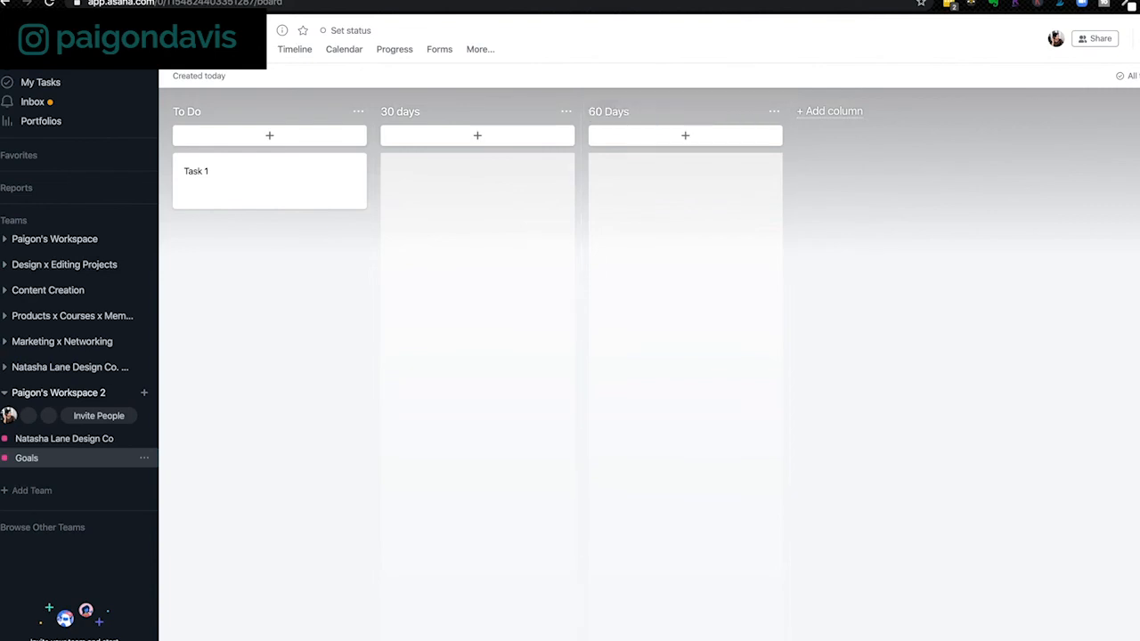
- Add a column named "90 days" to the end of the Goals board
left_click(798, 116)
type("90 days")
key("Return")
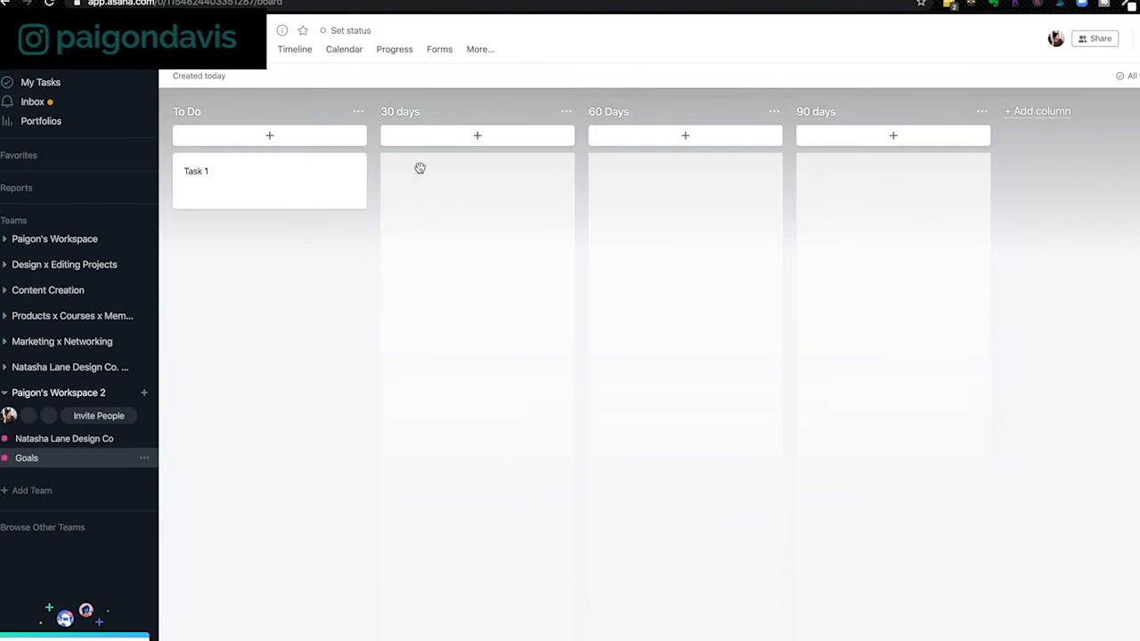
- Rename the Task 1 card in the To Do column to "Create a new product"
left_click(216, 171)
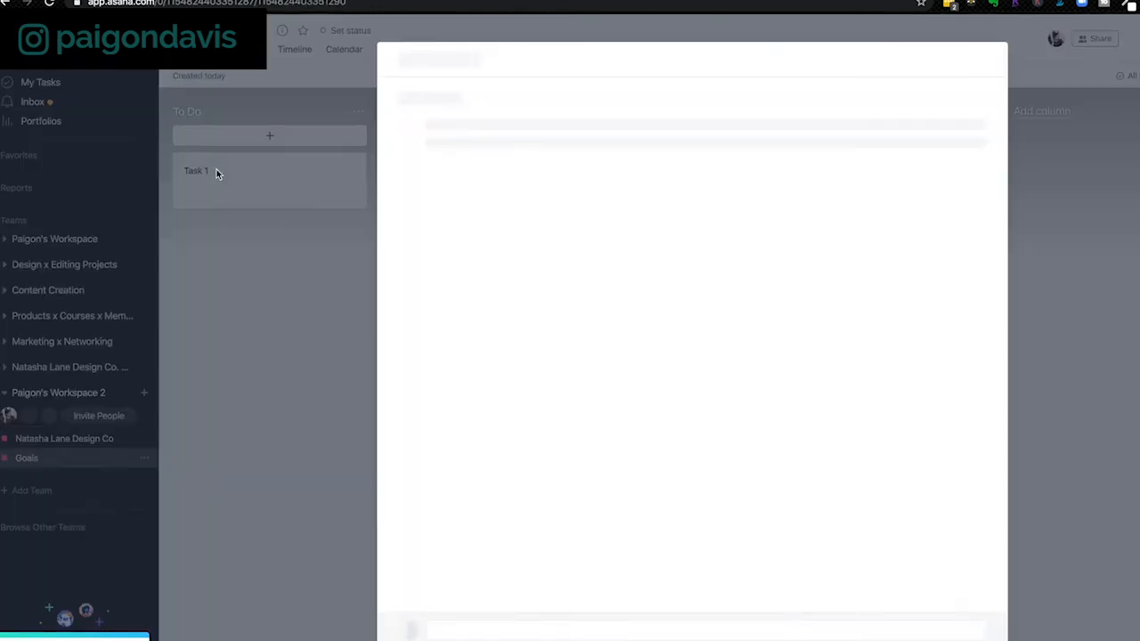
left_click(988, 59)
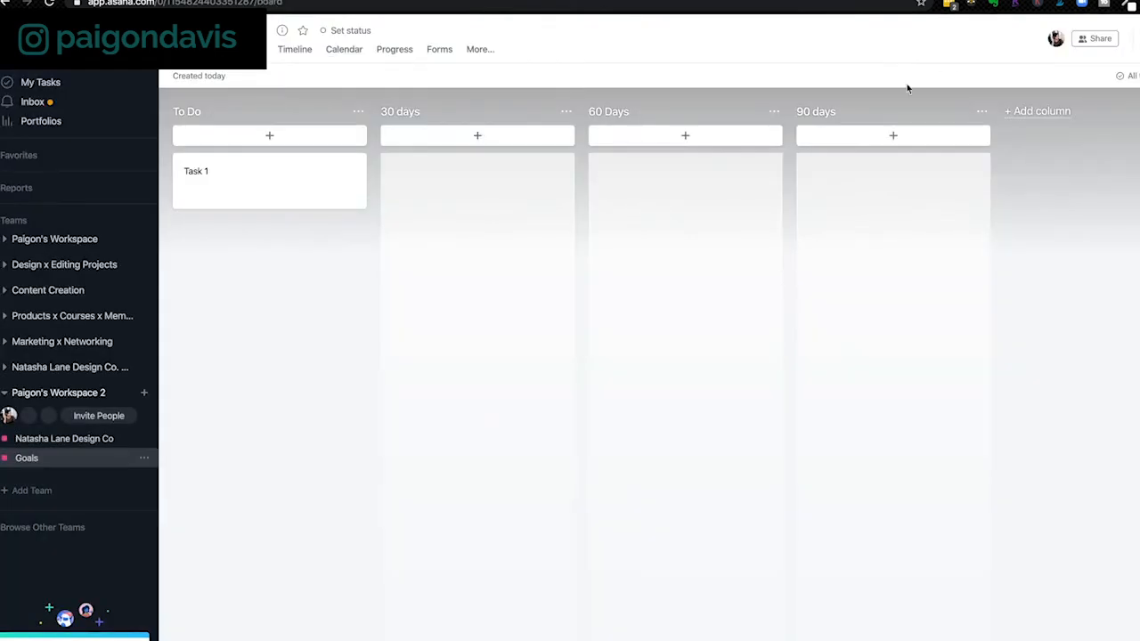
left_click(210, 171)
left_click_drag(450, 98, 298, 106)
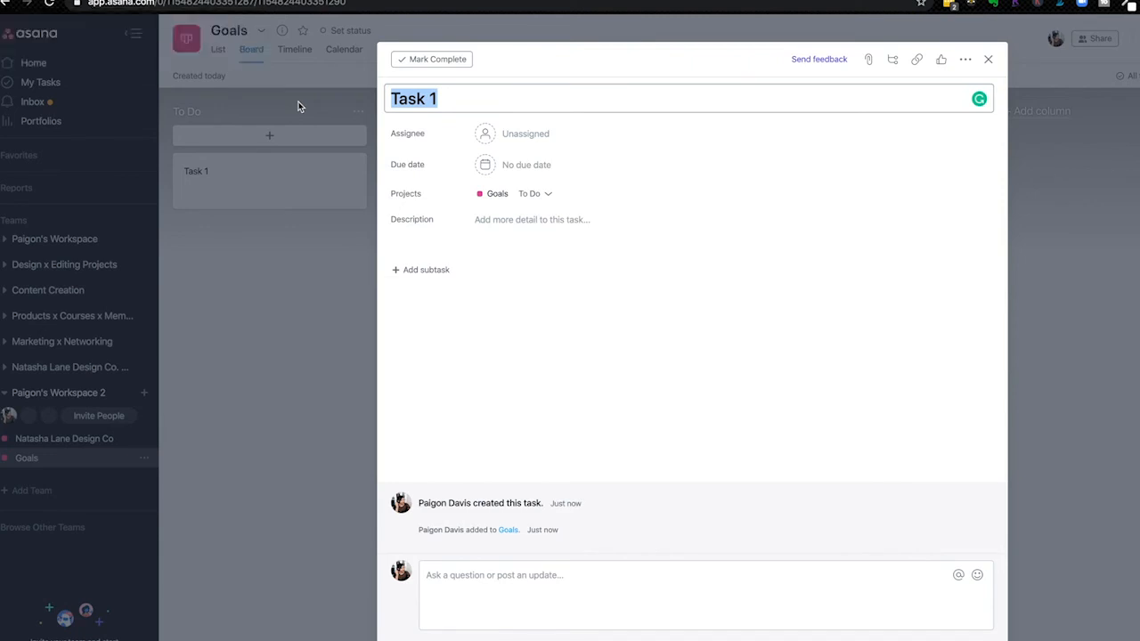
type("Creat")
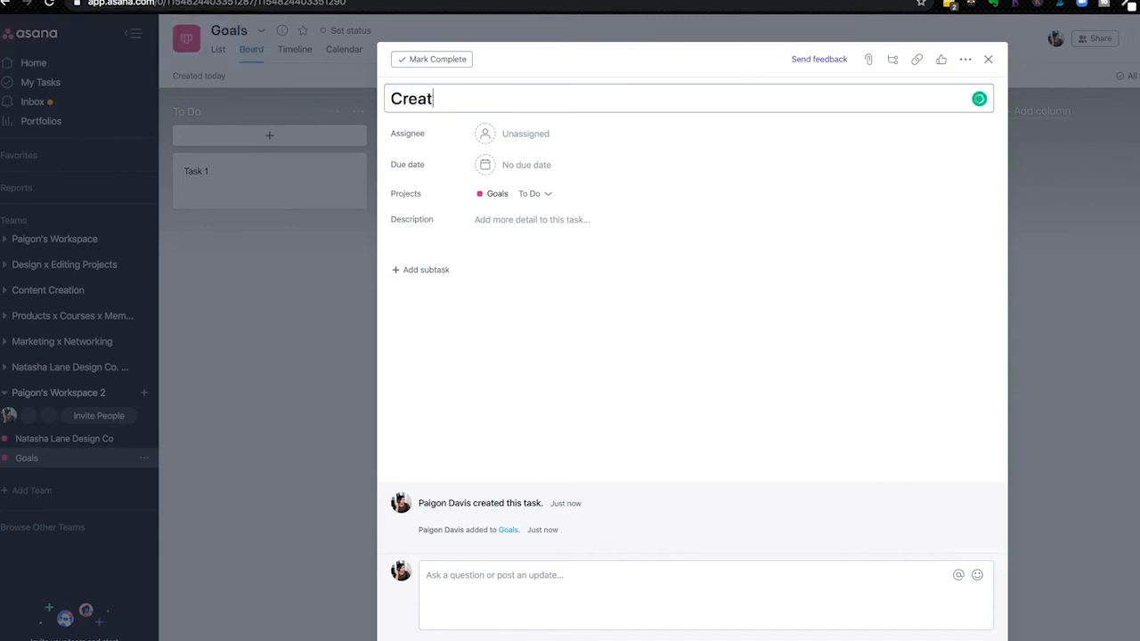
type("e a new pr")
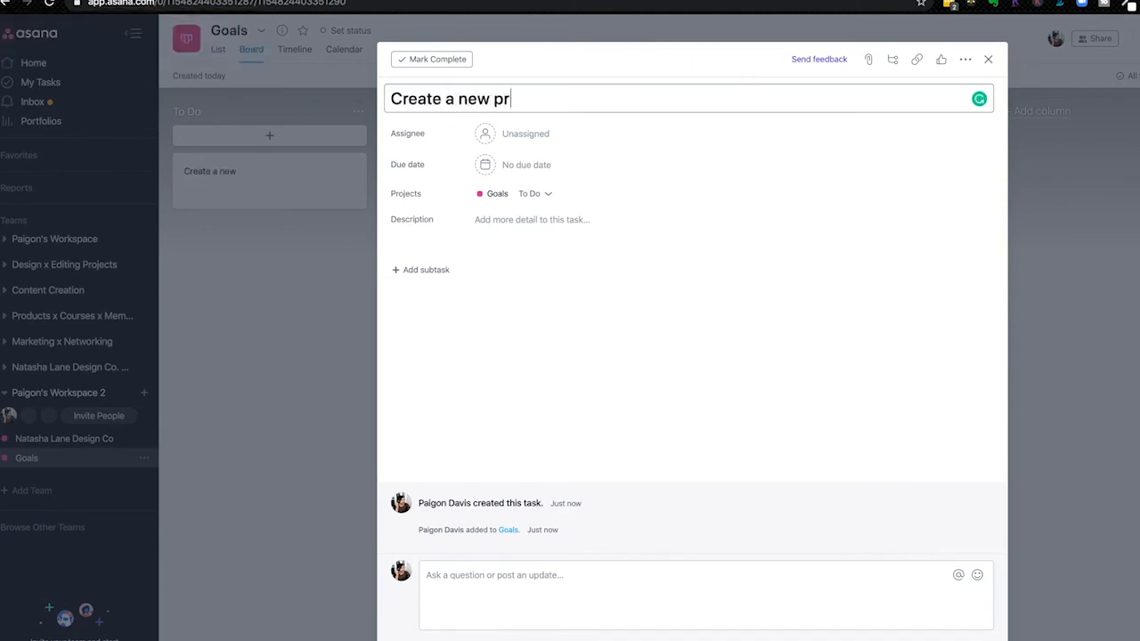
type("oduct")
key("Return")
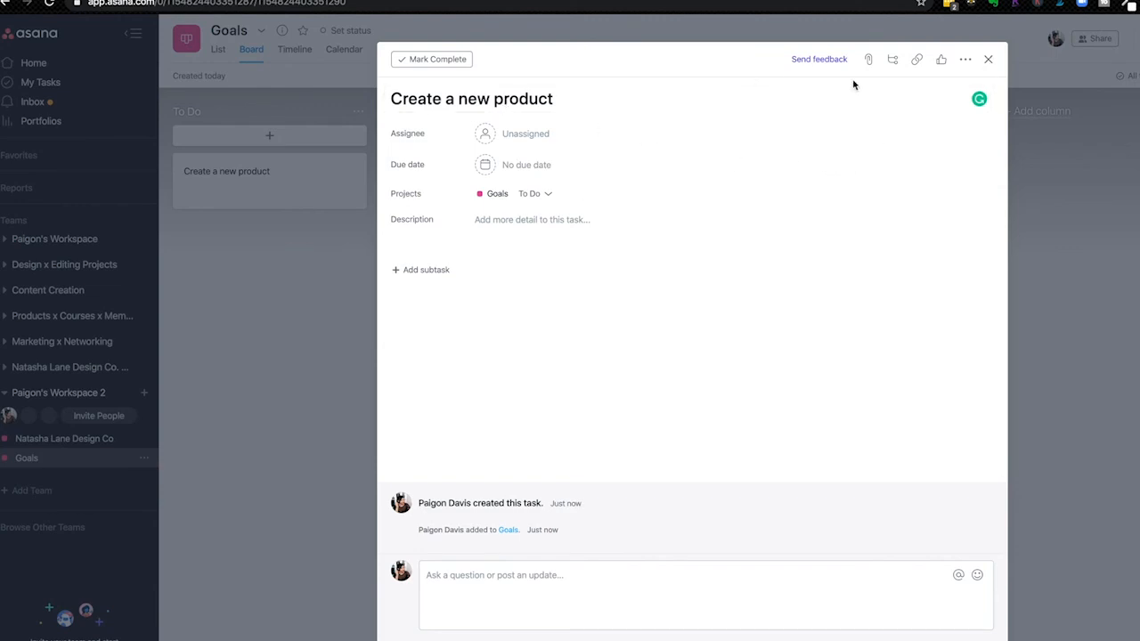
- Add the subtasks Outline, Design, Create a sales page and Launch to the "Create a new product" task
left_click(895, 62)
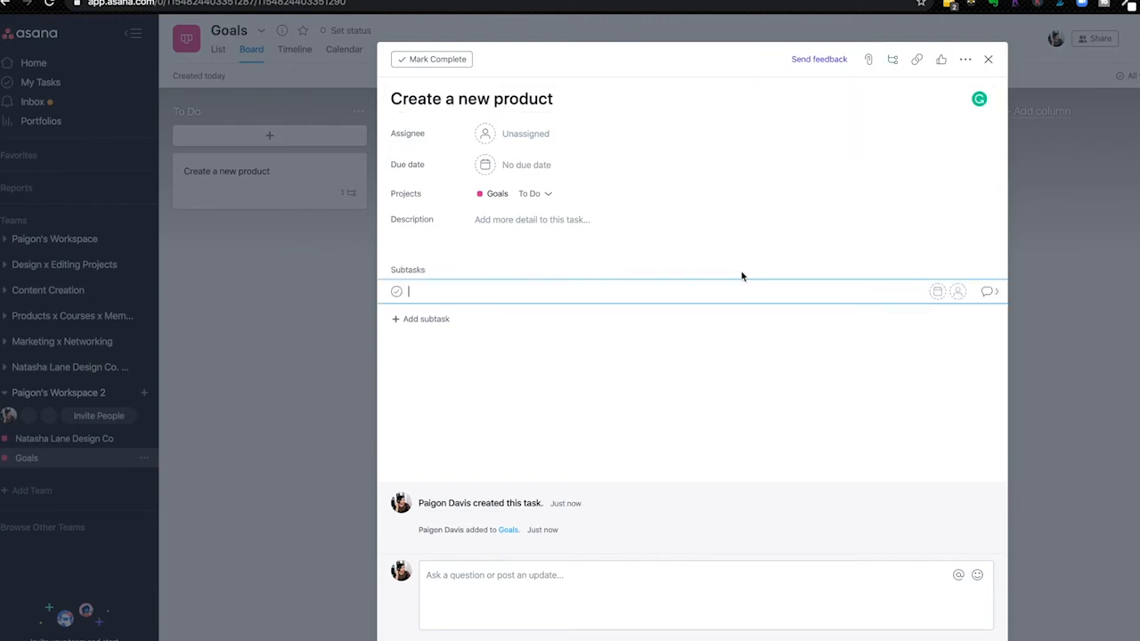
type("Outline t")
key("Return")
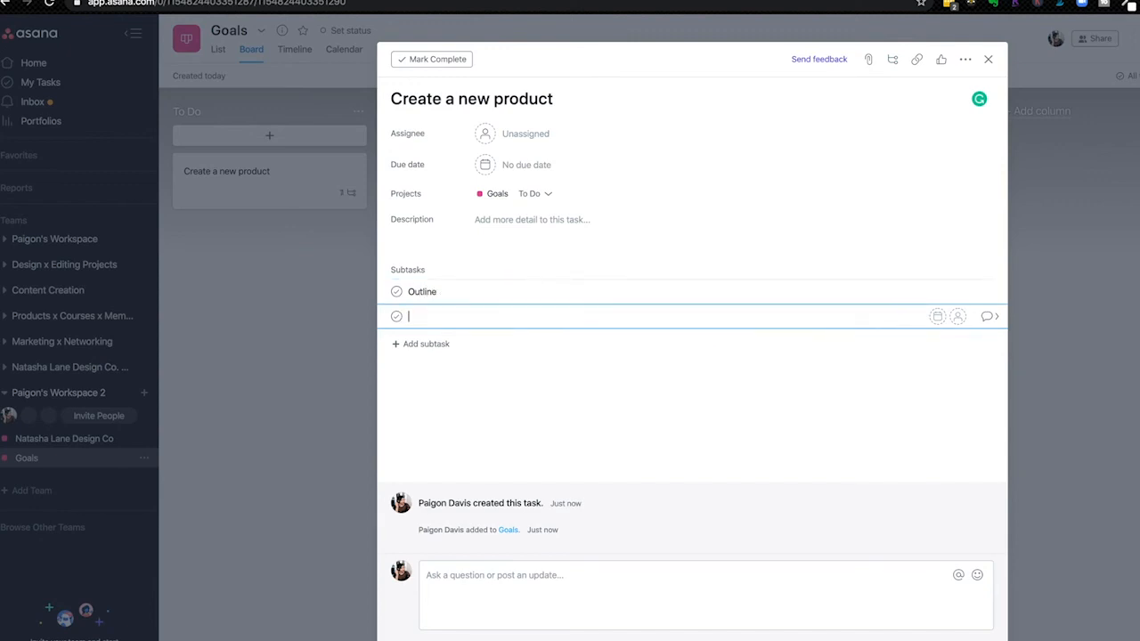
type("Design")
key("Return")
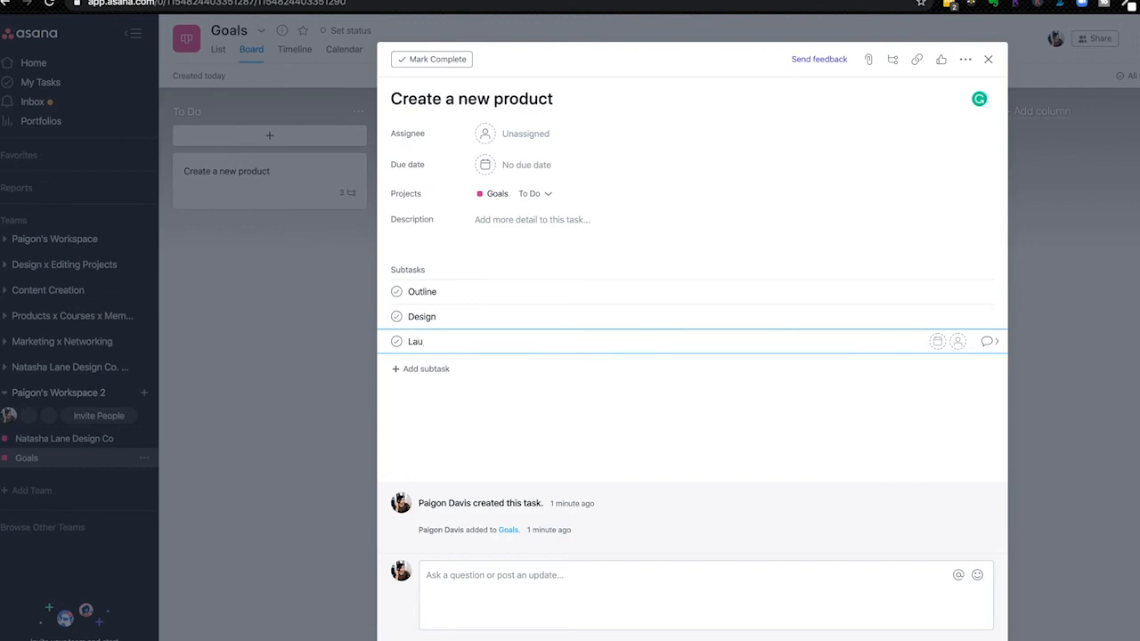
type("Creates ")
type(" sales page")
key("Return")
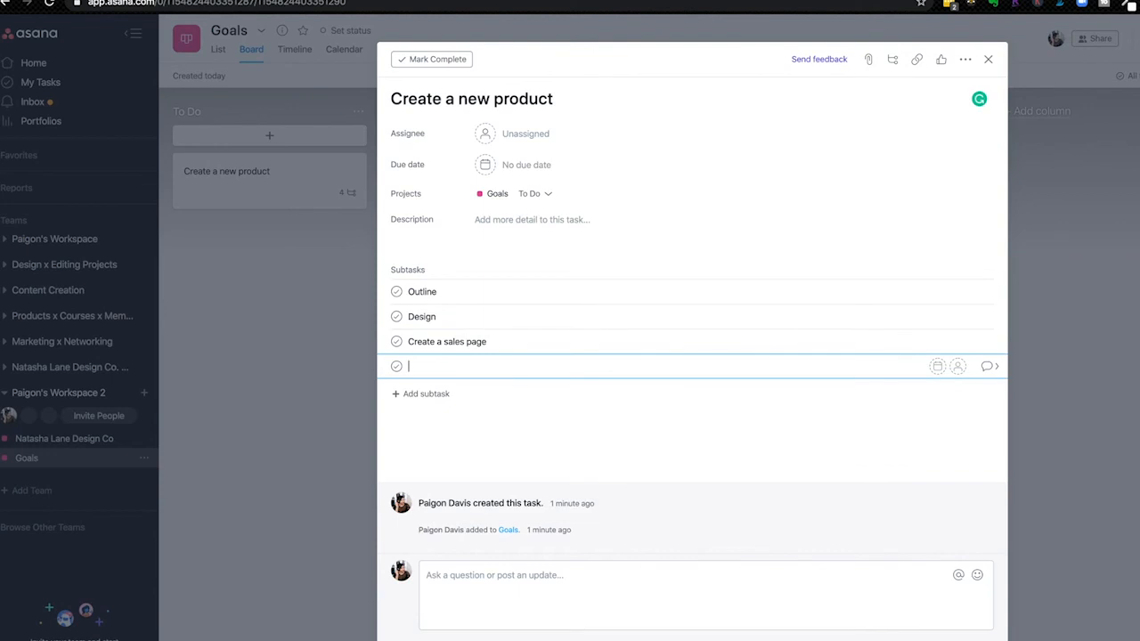
type("Launch")
key("Return")
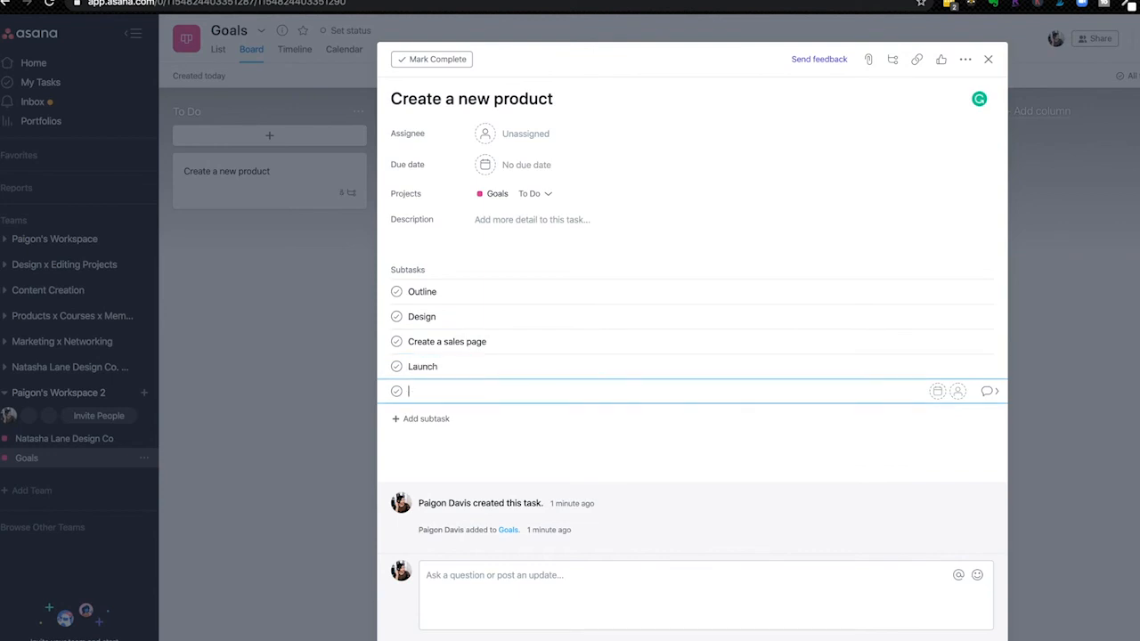
left_click(987, 60)
- Add a To Do card "Grow my email list by 1,000" and move it to 30 days, and move "Create a new product" to 60 Days
left_click(282, 139)
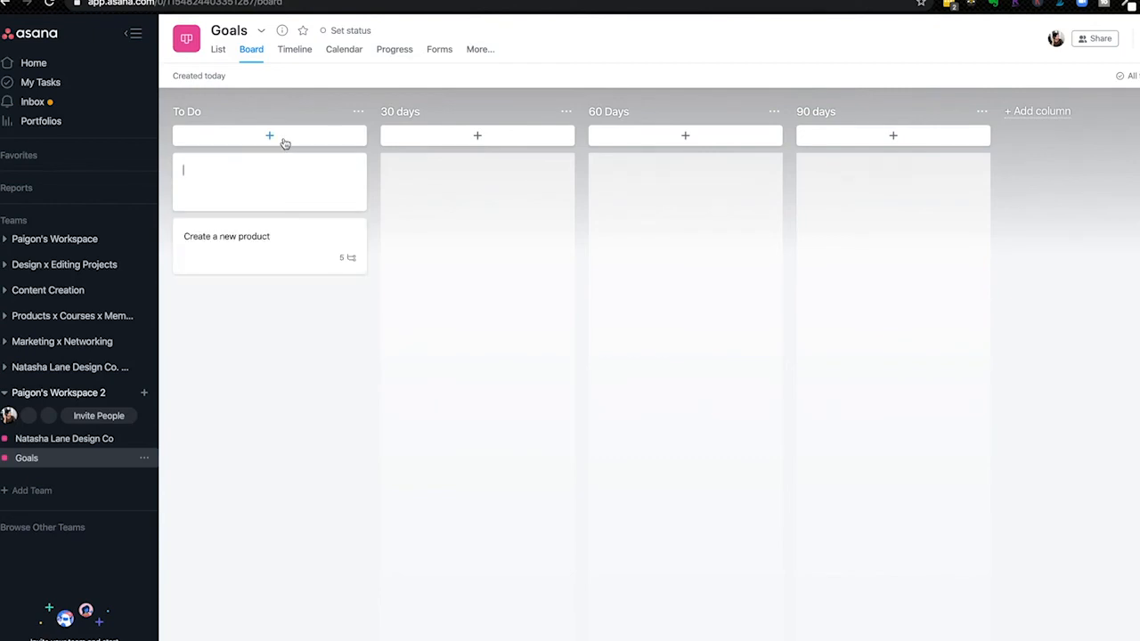
type("Grow my email list by 1,000")
key("Return")
left_click_drag(494, 168, 508, 170)
left_click_drag(302, 183, 717, 179)
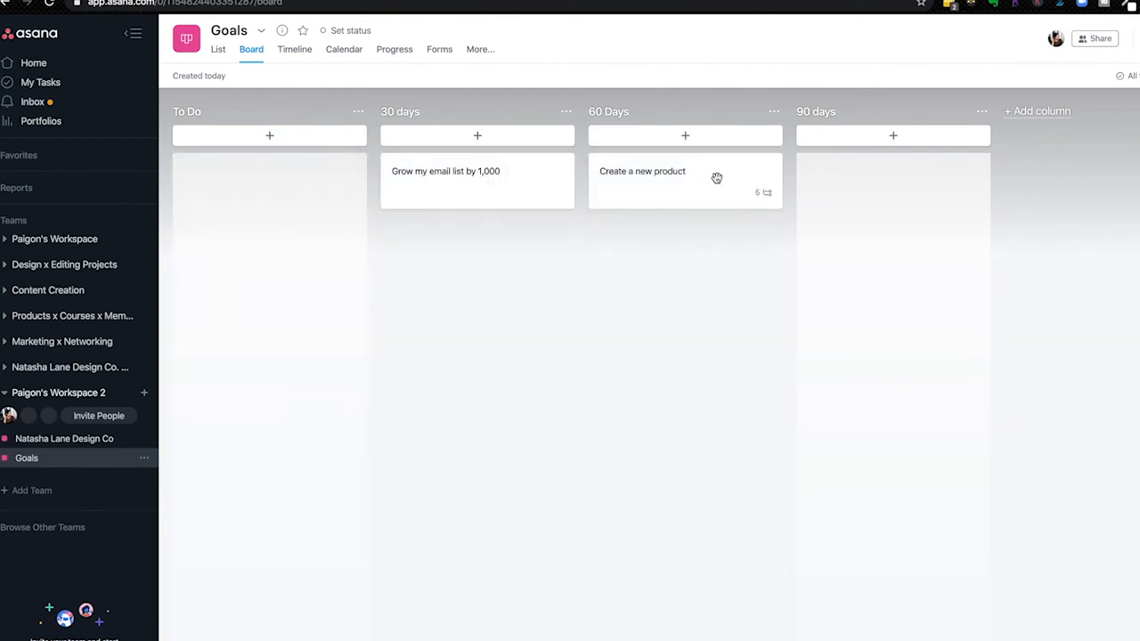
- Add a card named "Guest speak" in the To Do column and move it to the 90 days column
left_click(313, 139)
type("Guest speak")
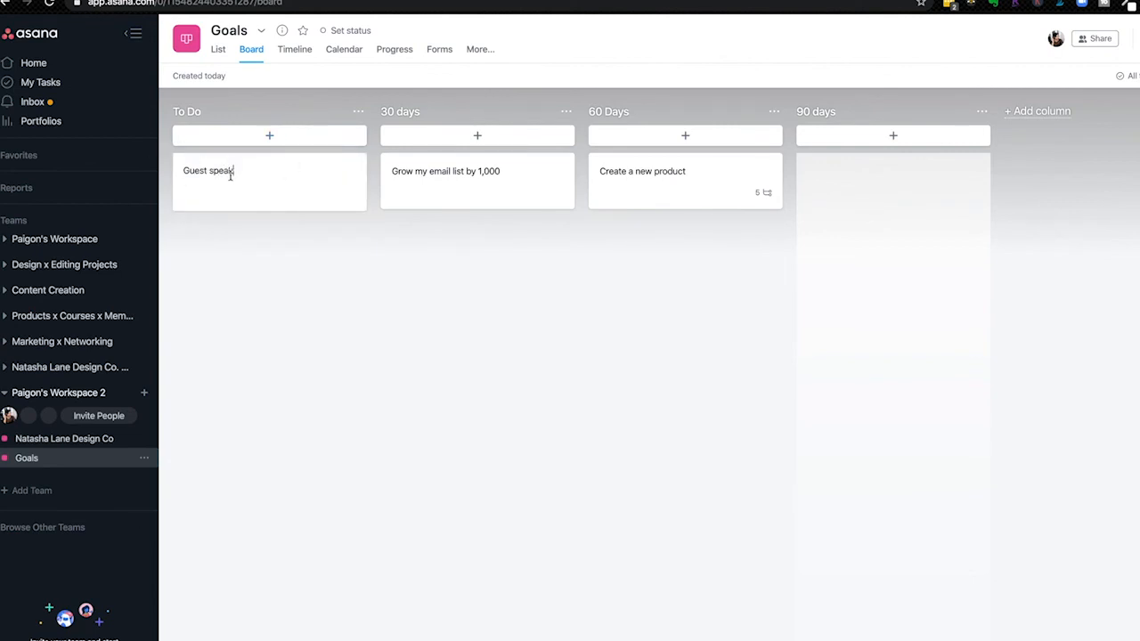
left_click_drag(253, 185, 926, 174)
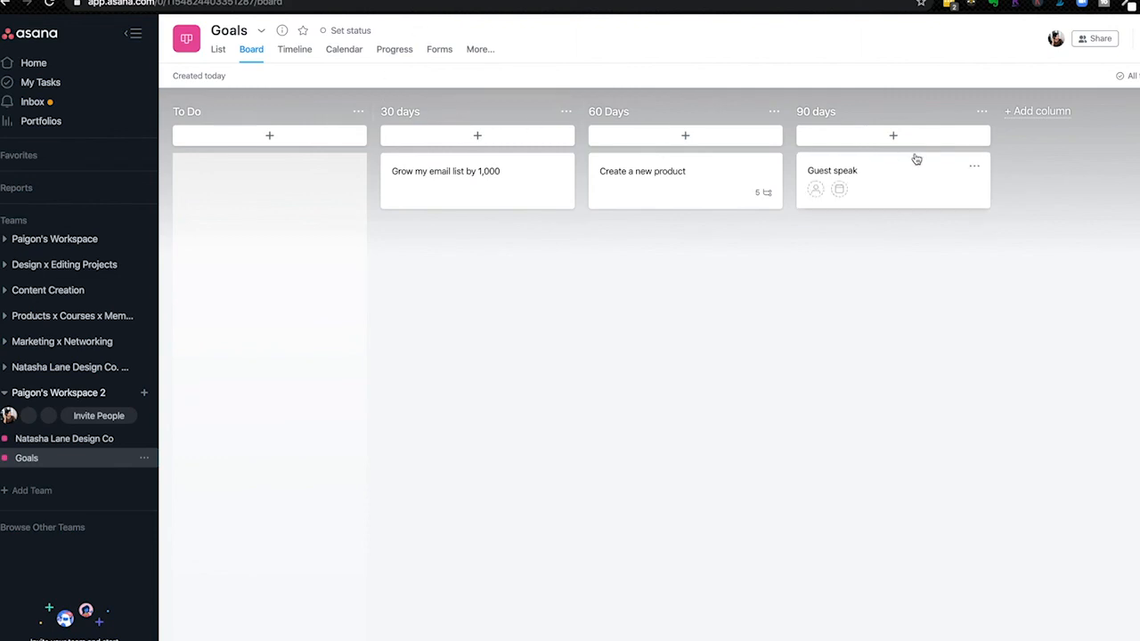
- View the Goals project as a list, and look through all columns of the Natasha Lane Design Co project in Board view
left_click(219, 51)
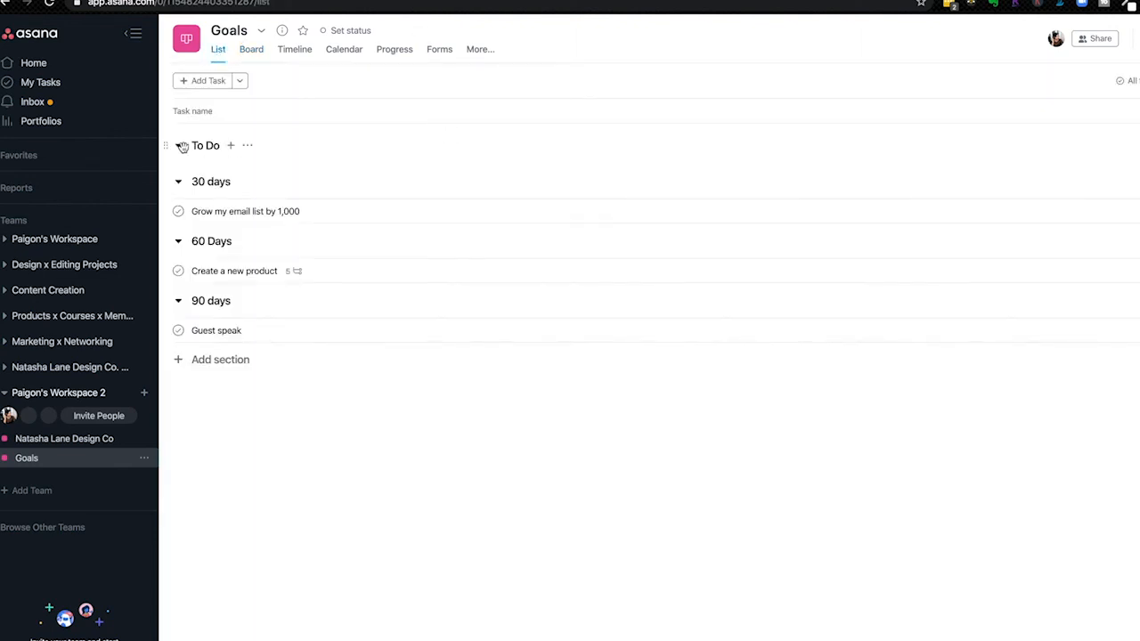
left_click(60, 440)
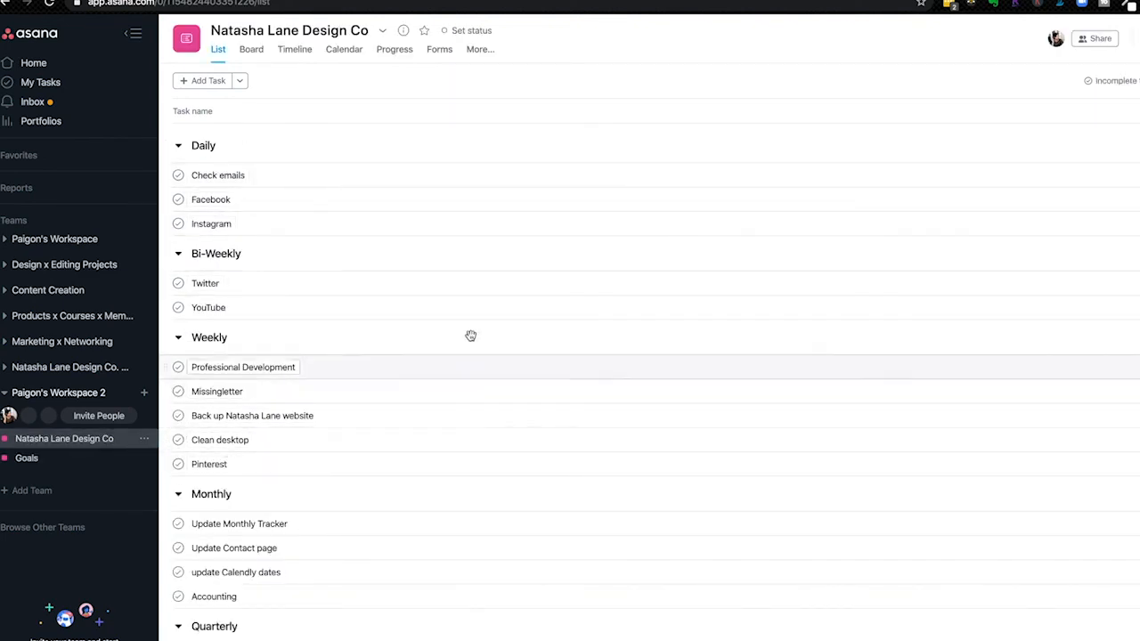
left_click(253, 52)
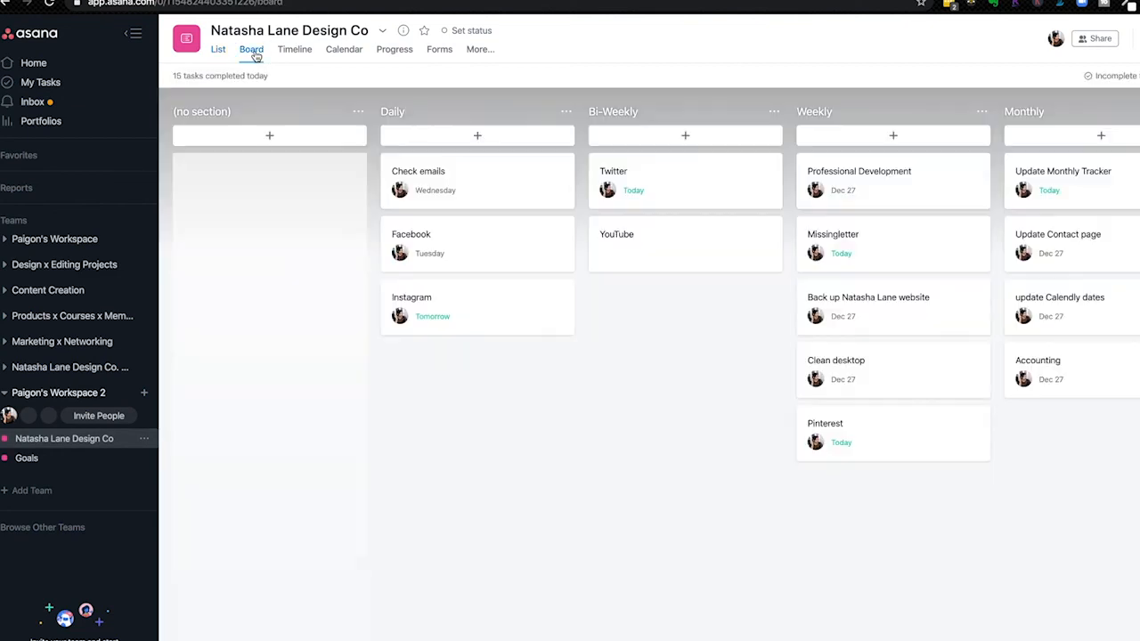
scroll(1090, 224, "right", 5)
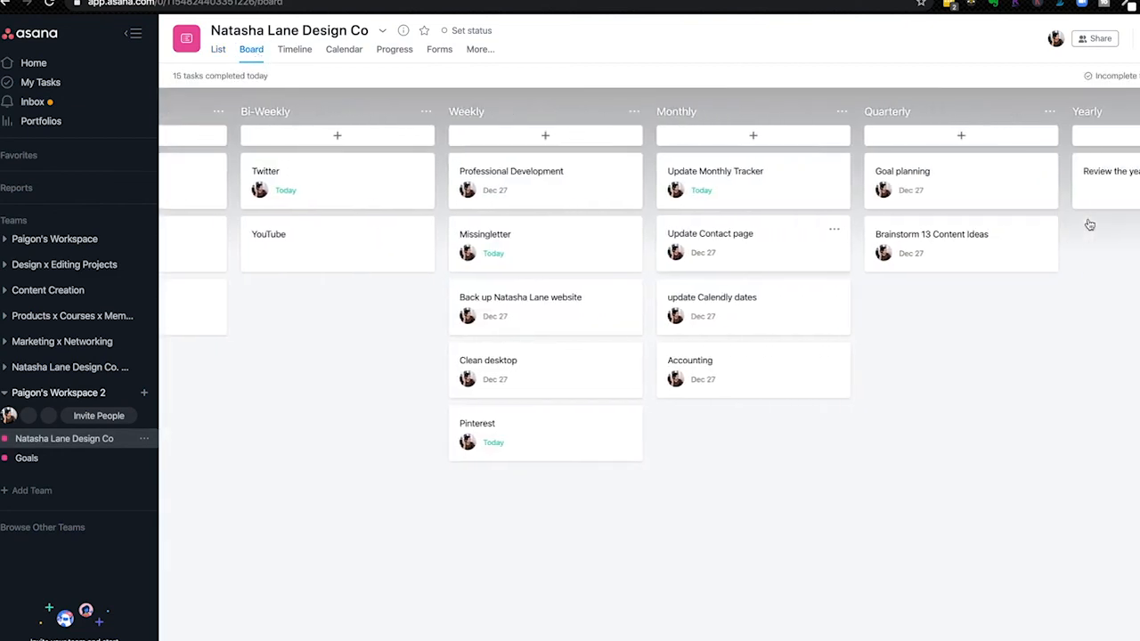
scroll(1088, 219, "left", 5)
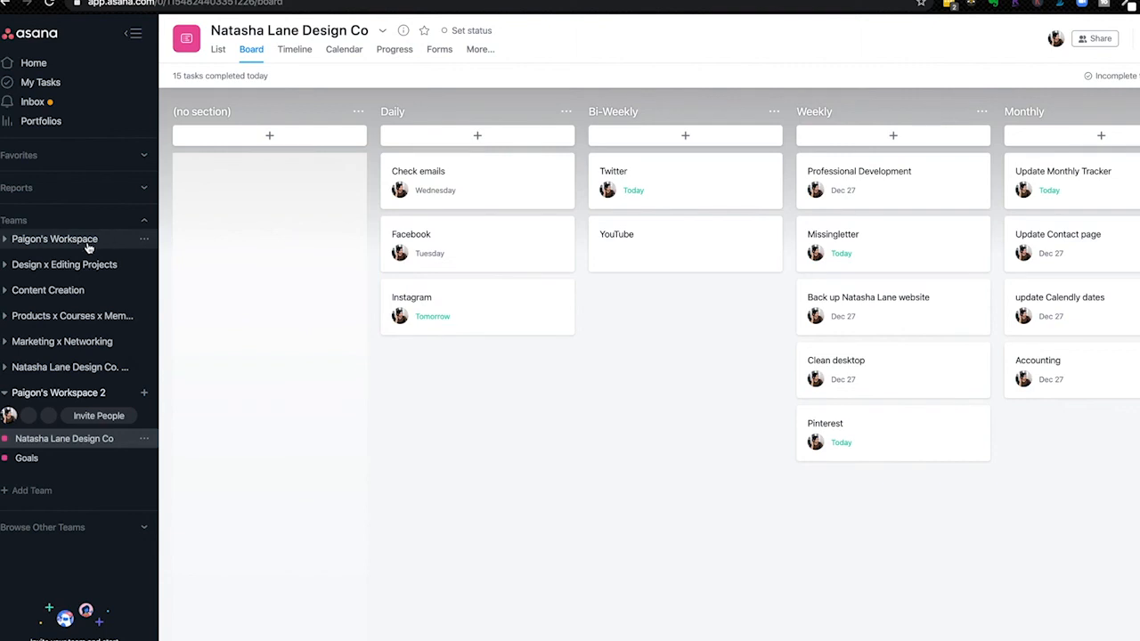
- Review the Video project in the Content Creation team as an example workflow, and collapse that team
left_click(5, 291)
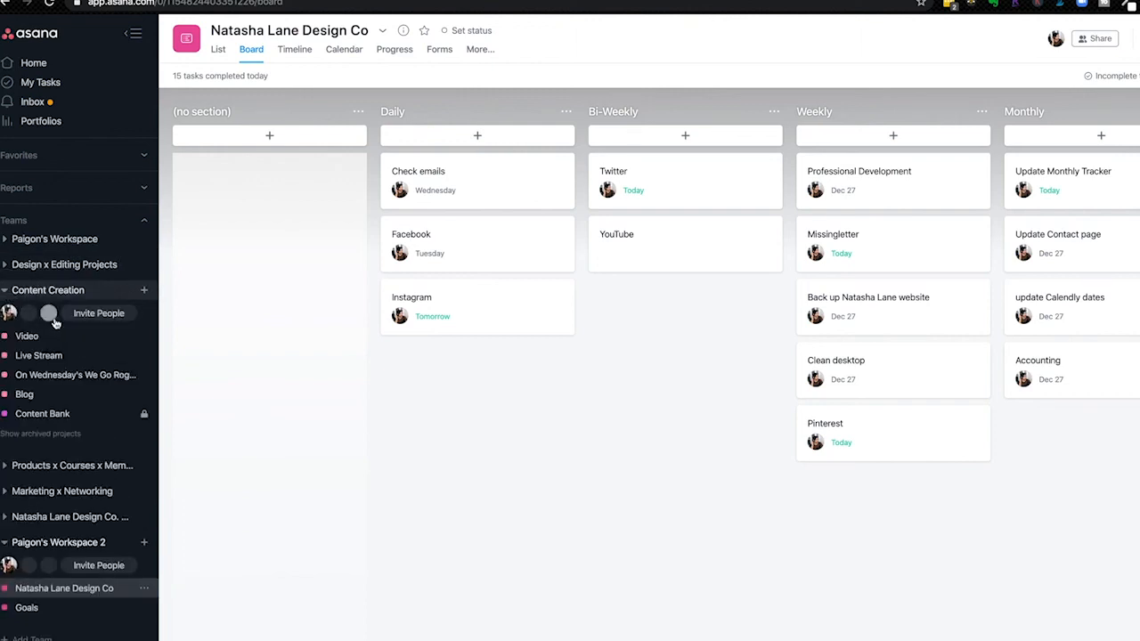
left_click(76, 335)
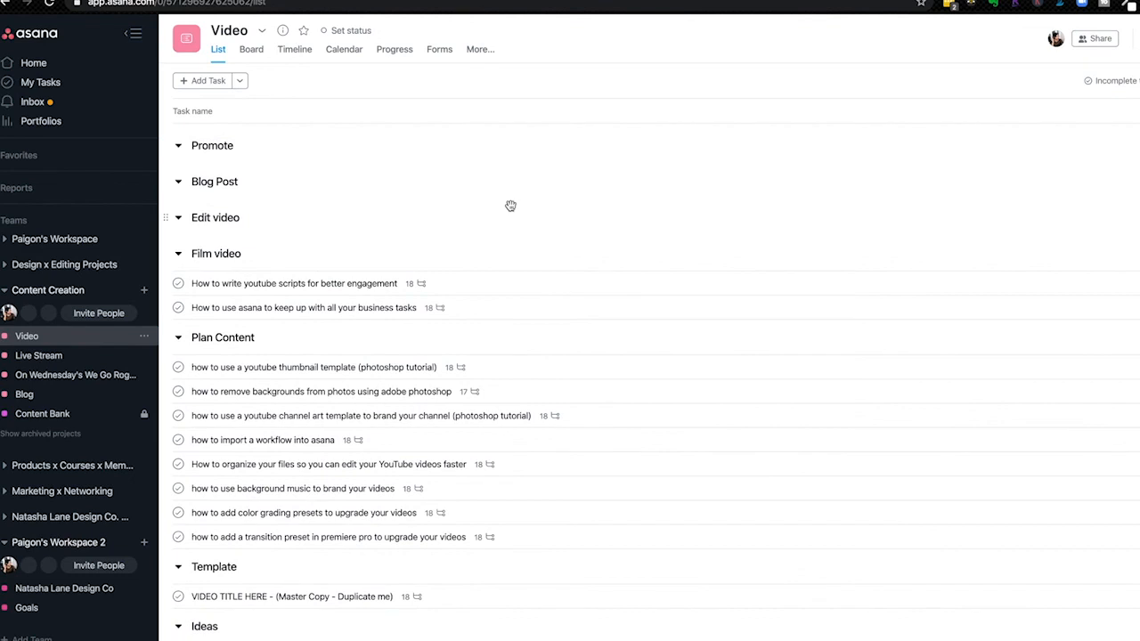
left_click(5, 292)
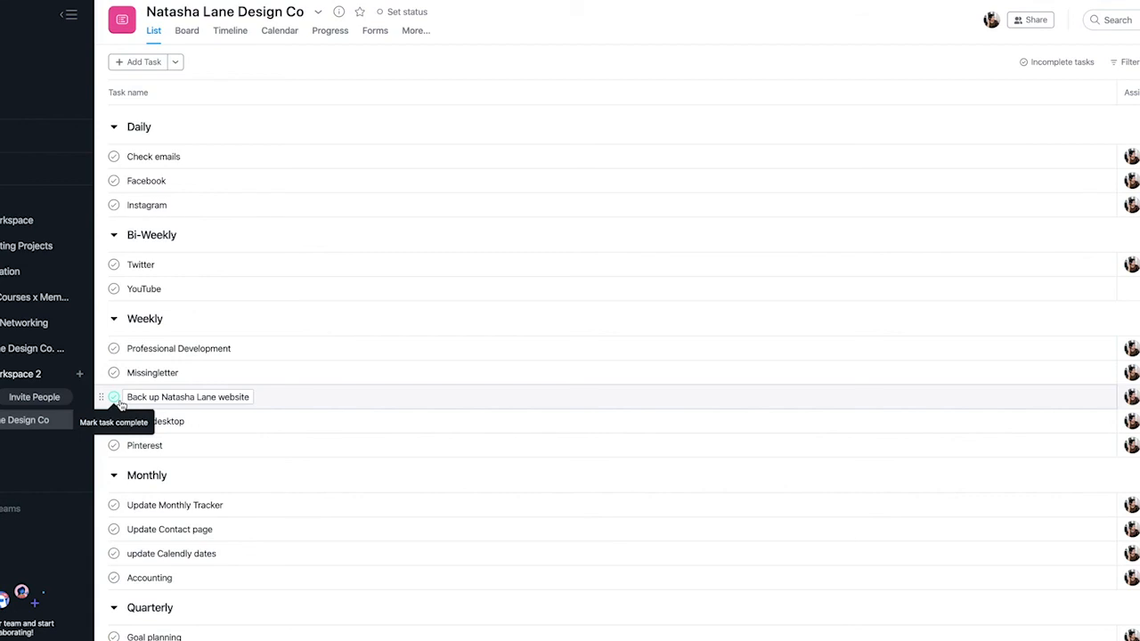
- View the Natasha Lane Design Co project's tasks as a board and in the calendar
left_click(192, 32)
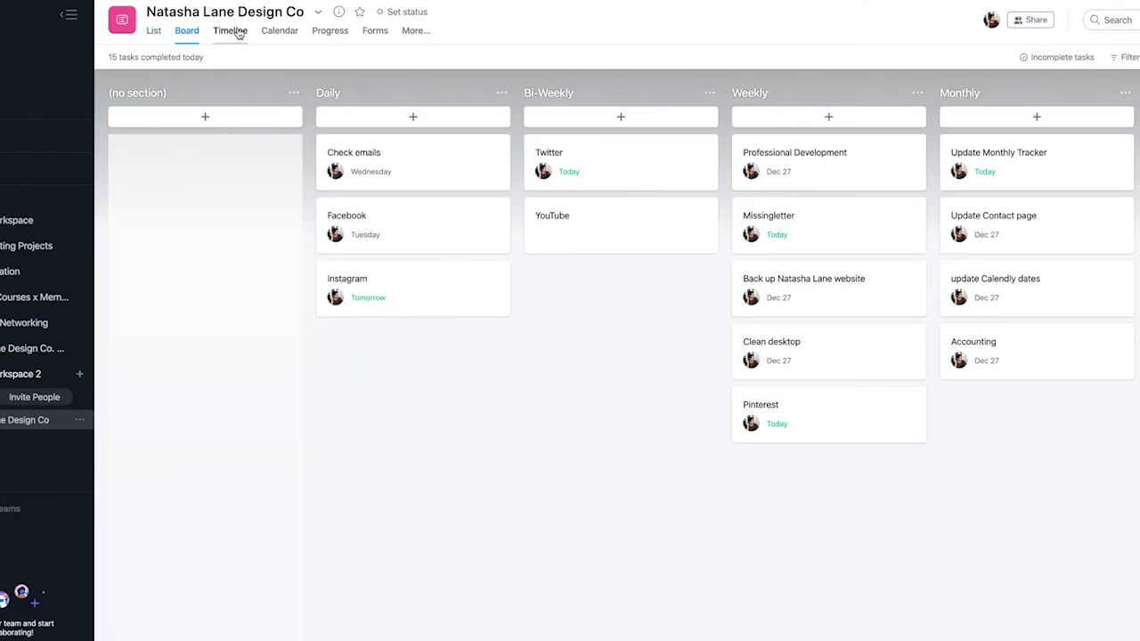
left_click(276, 32)
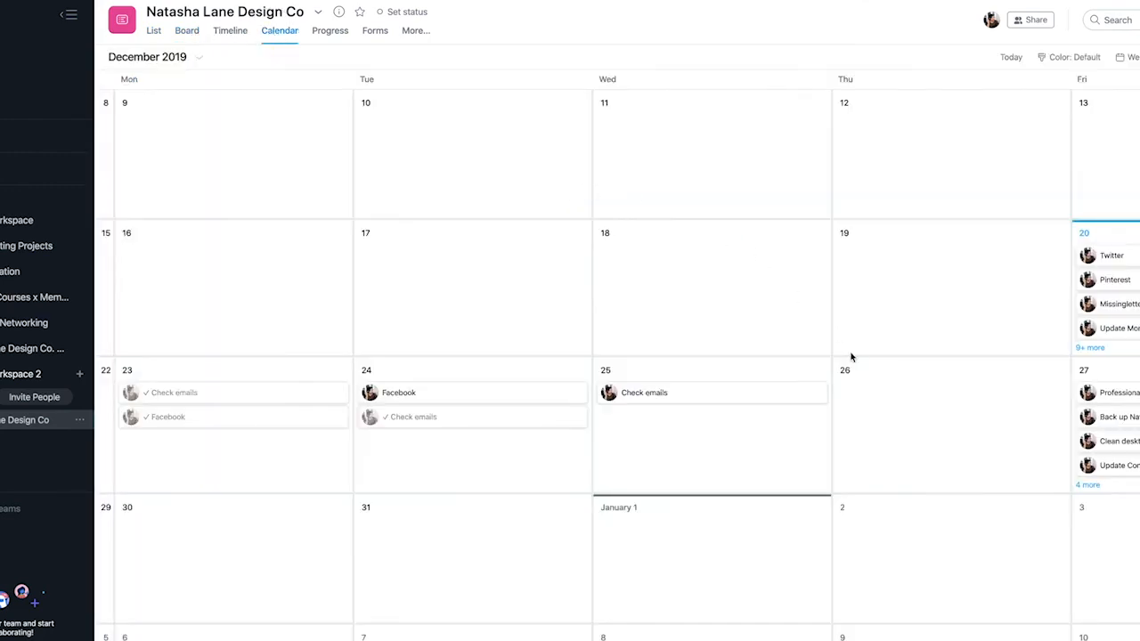